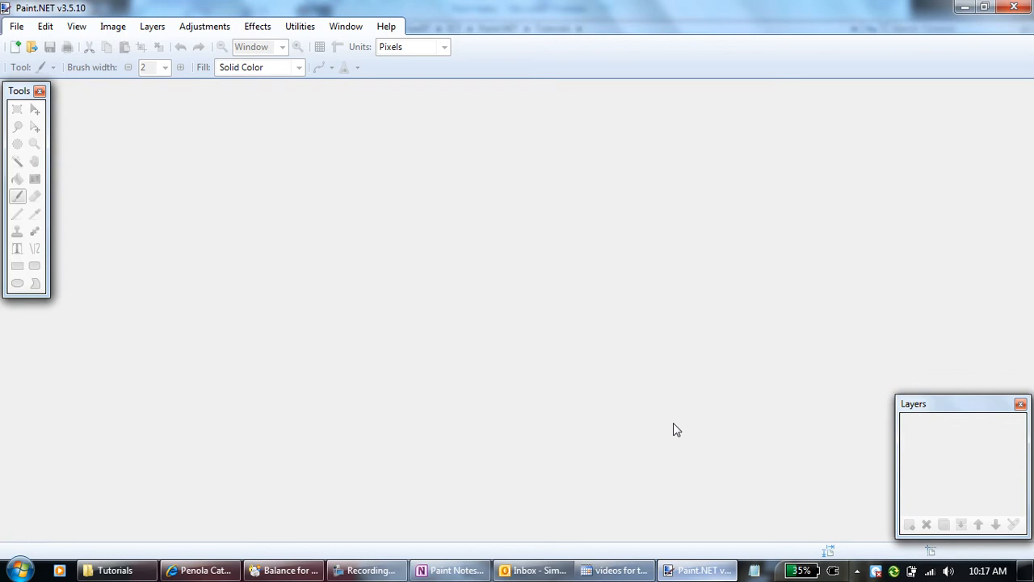
Switch to Internet Explorer and go to the Google home page
left_click(220, 569)
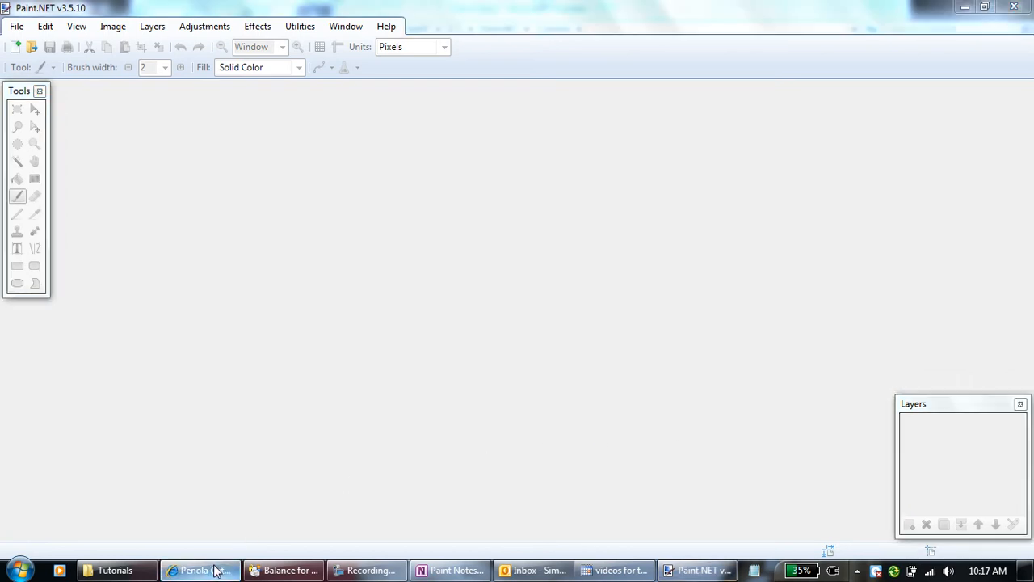
left_click(307, 29)
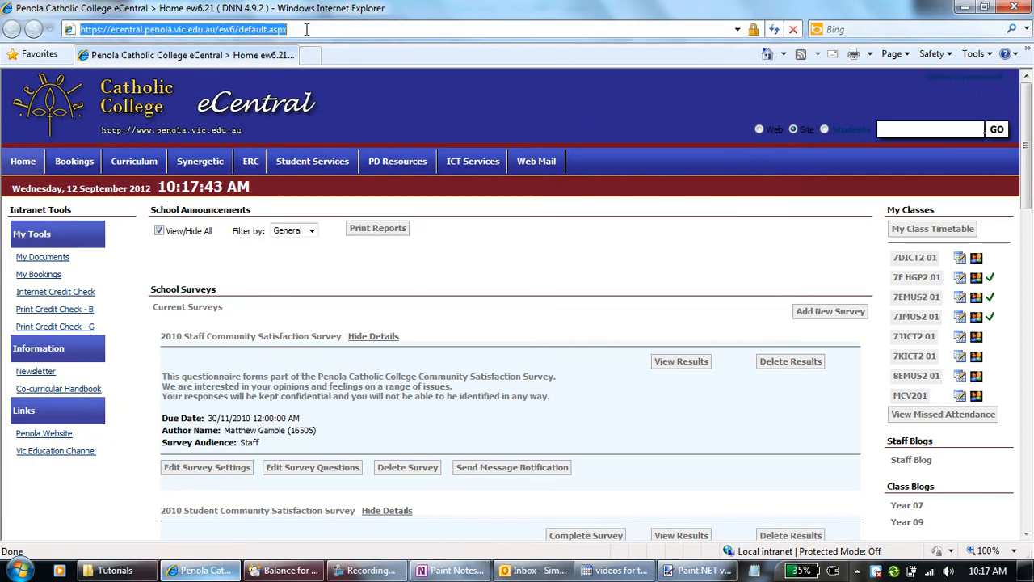
type("google")
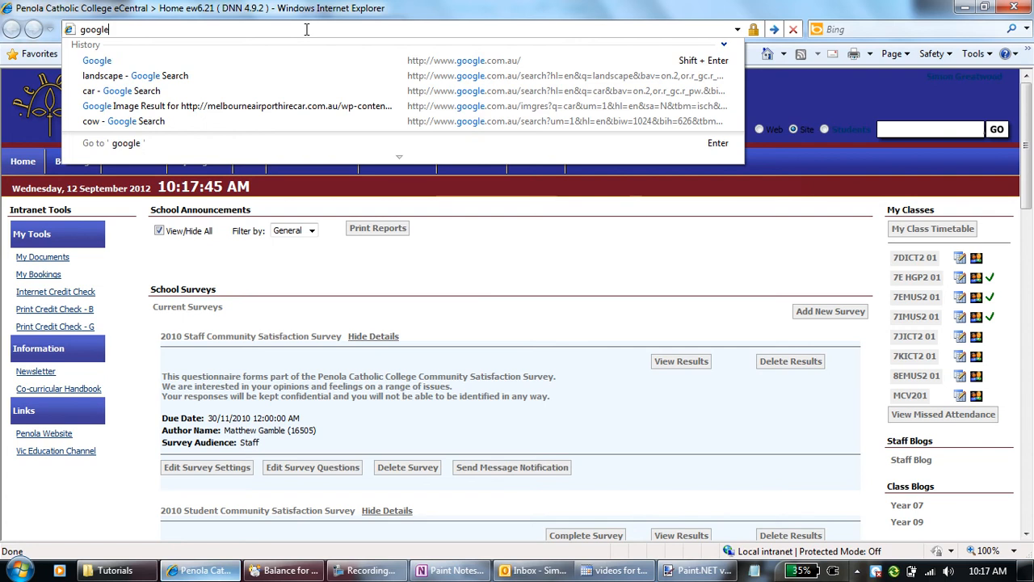
key("shift+Return")
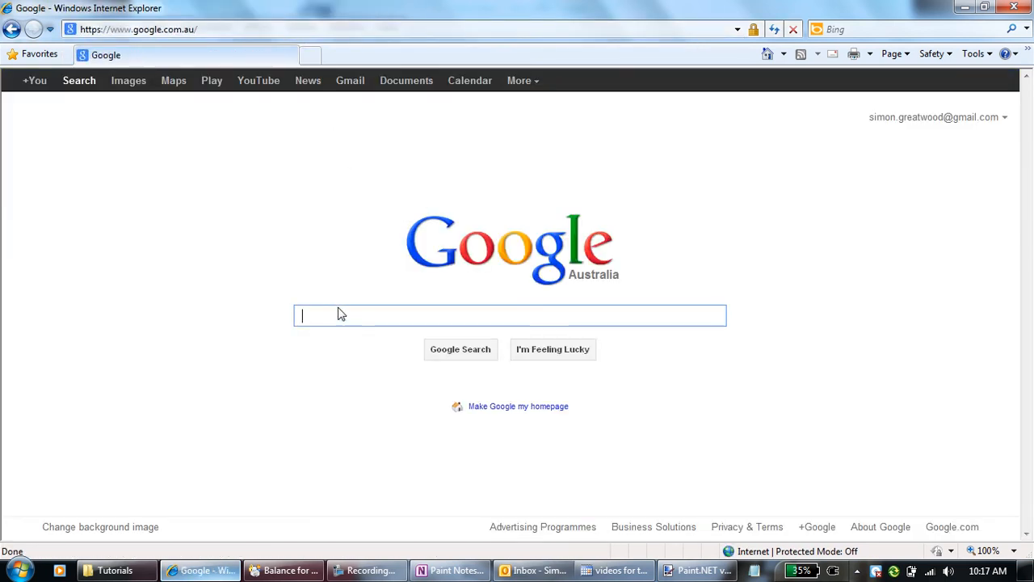
Search Google Images for "landscape" and limit the results to large pictures
type("landscape")
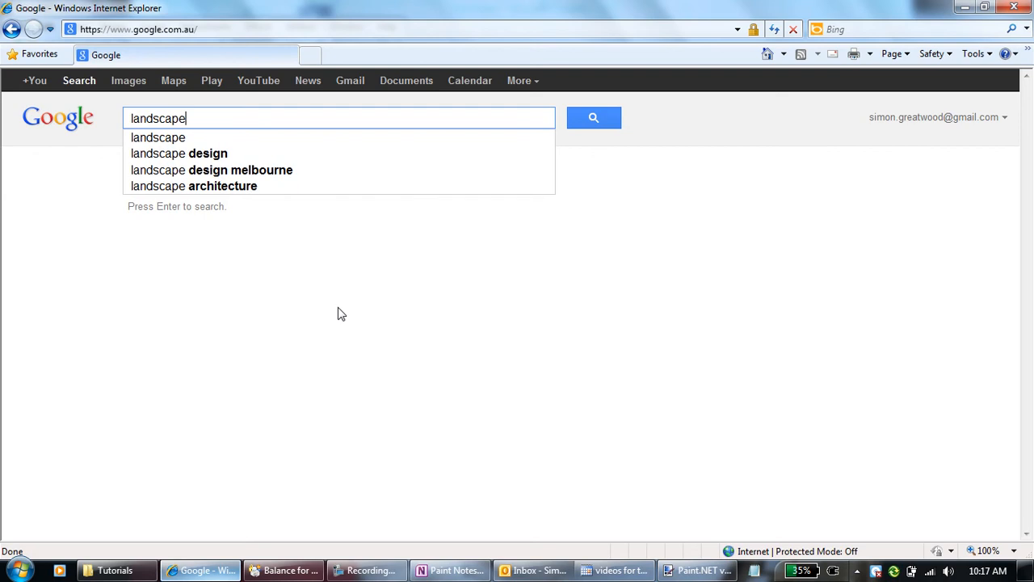
key("Return")
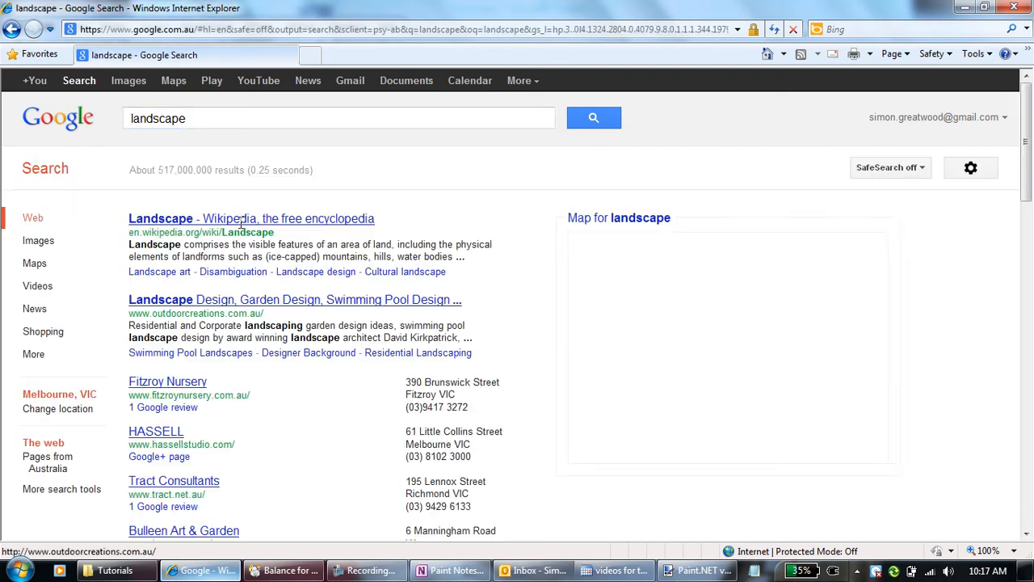
left_click(127, 82)
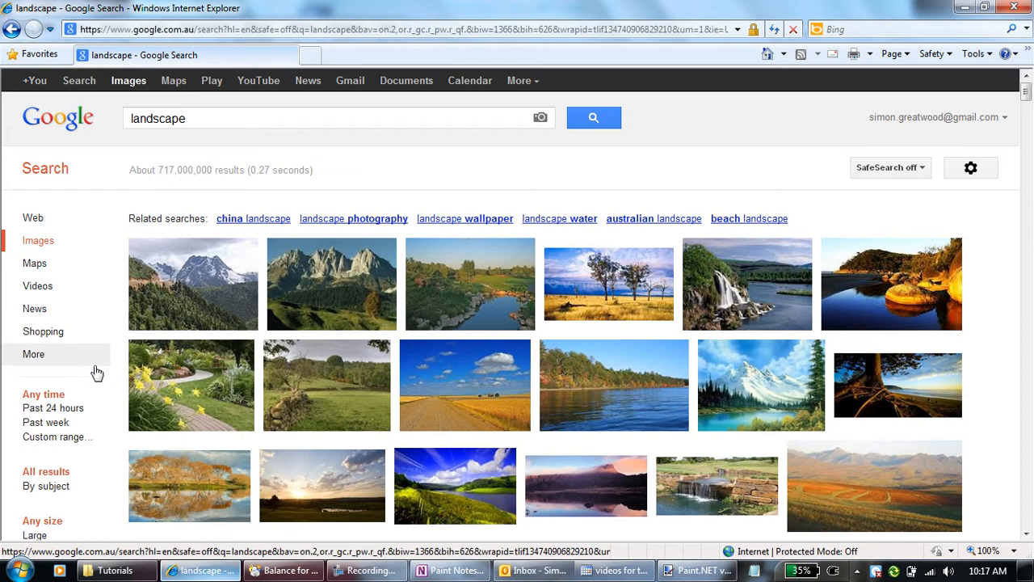
left_click(35, 536)
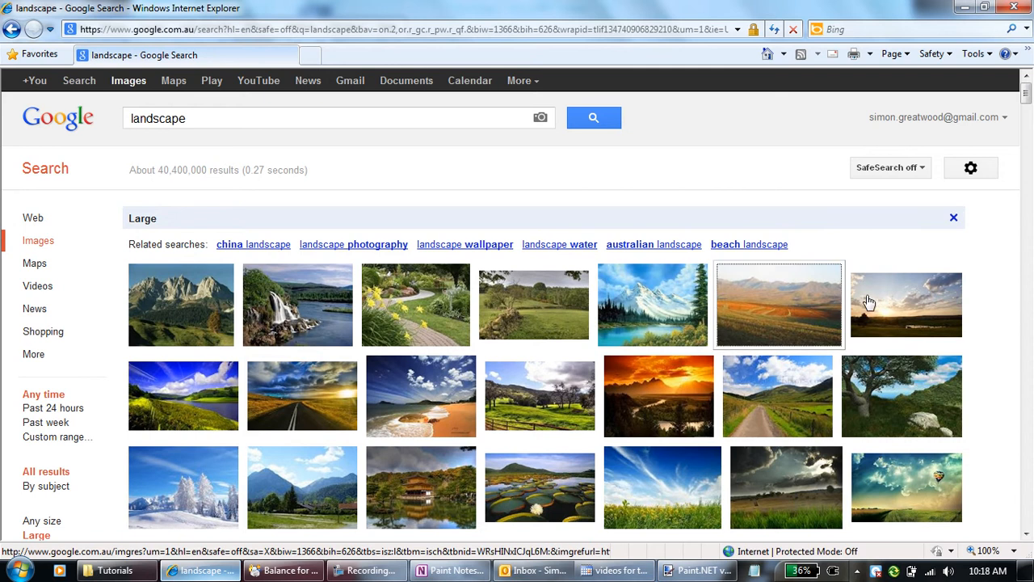
Browse the large landscape results and open the Jaws landscape picture new_cover-copy.jpg at full size
left_click(1026, 536)
left_click(1026, 536)
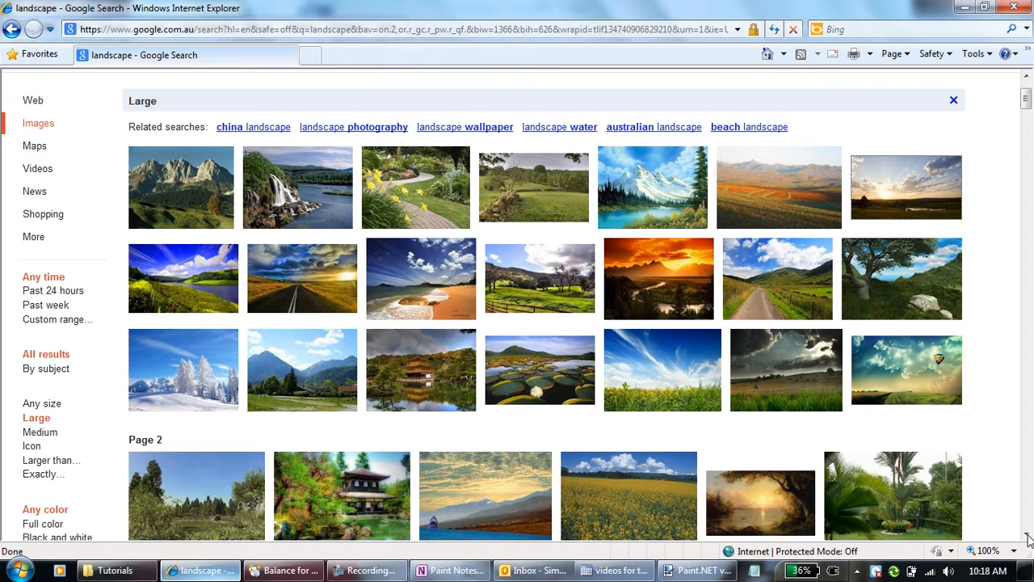
left_click(1026, 536)
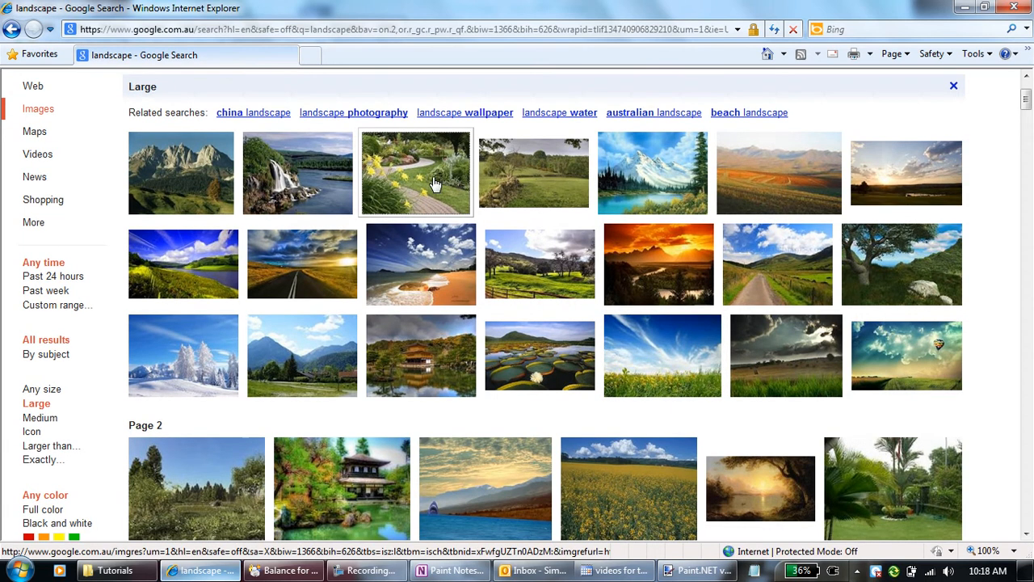
mouse_move(428, 178)
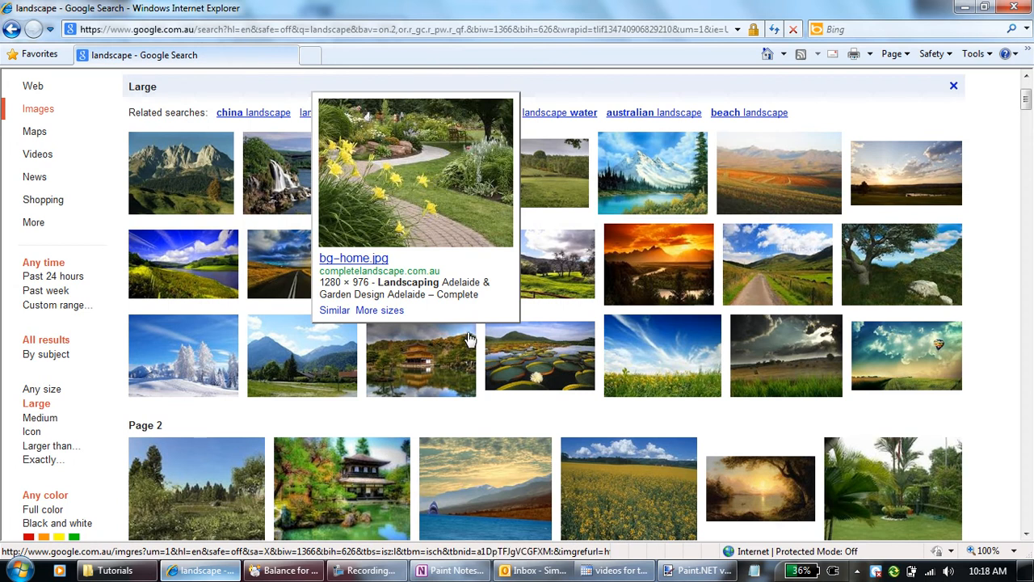
mouse_move(496, 484)
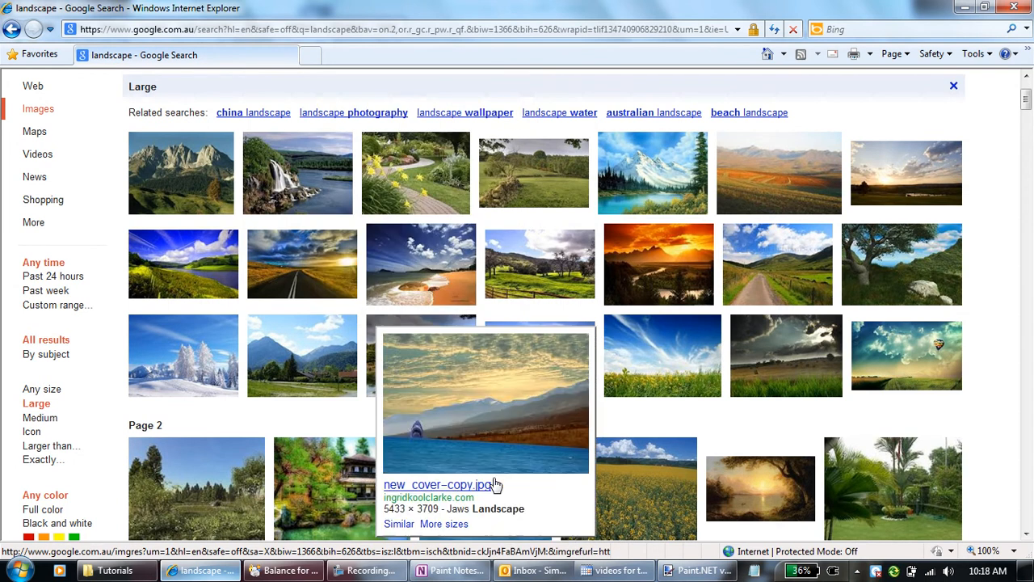
left_click(510, 436)
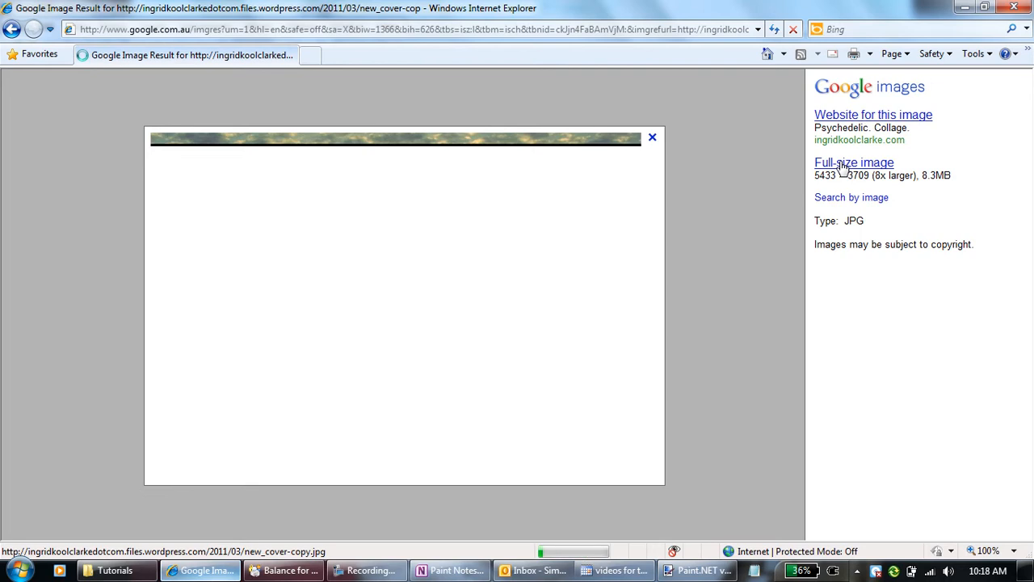
left_click(843, 165)
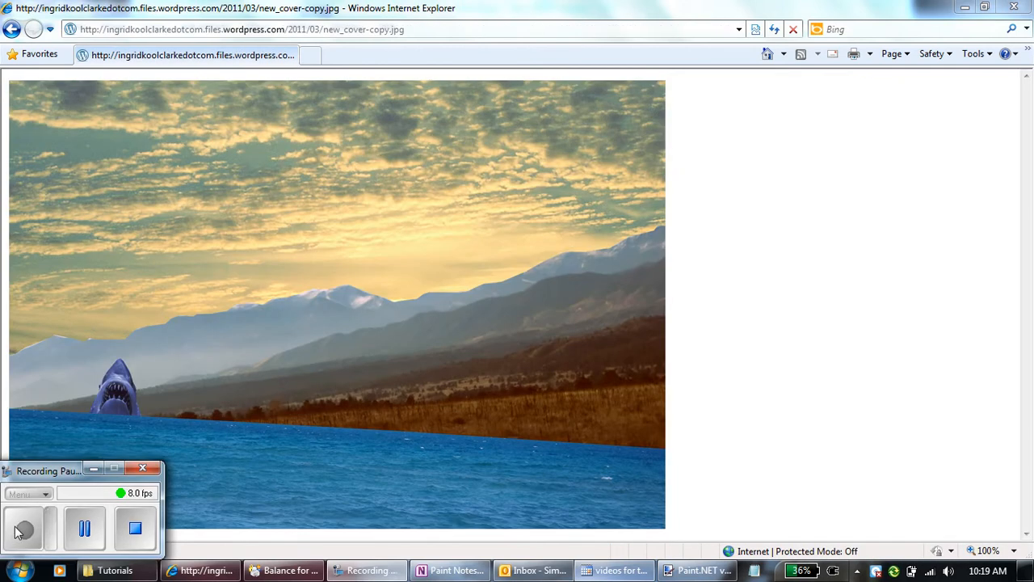
Save the full-size landscape picture as new_cover-copy.jpg in the ict > Paint.NET folder on Network Drive (H:)
left_click(21, 529)
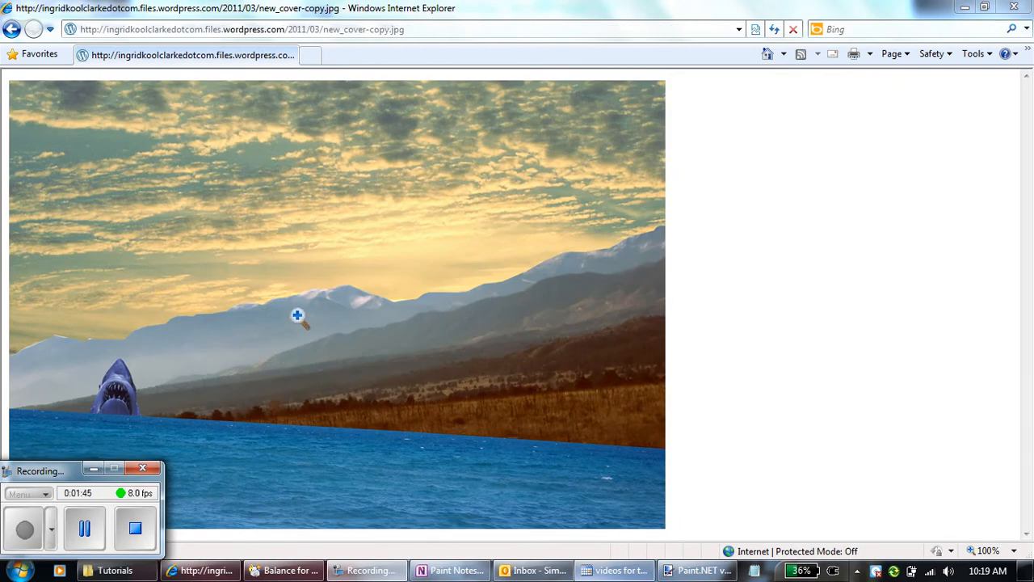
right_click(282, 258)
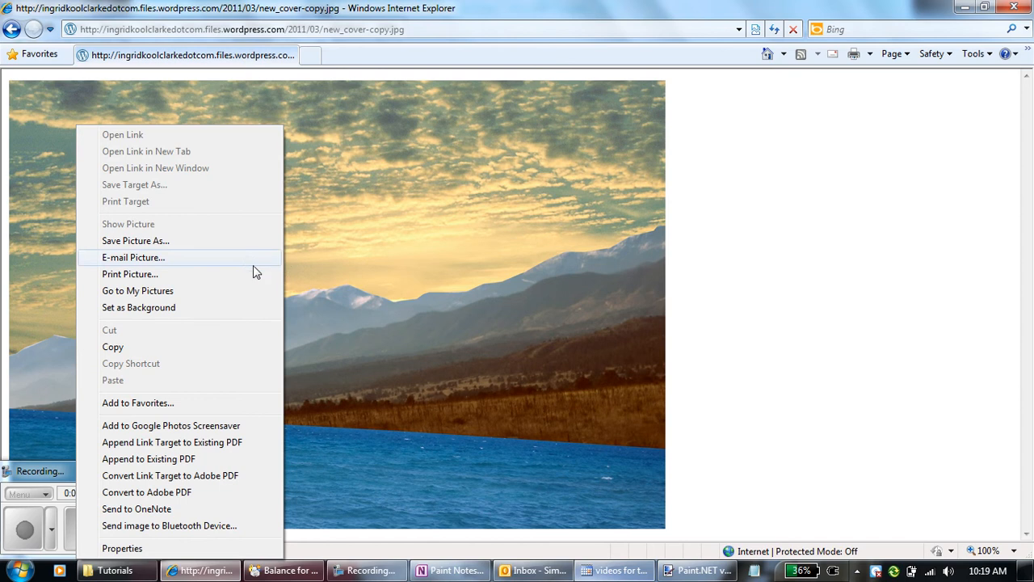
left_click(224, 243)
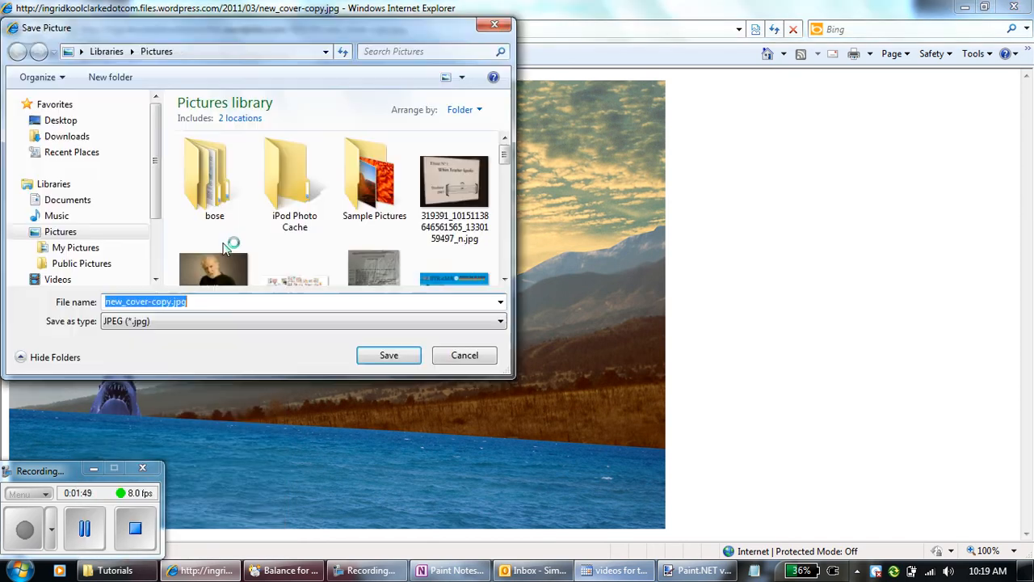
left_click(158, 243)
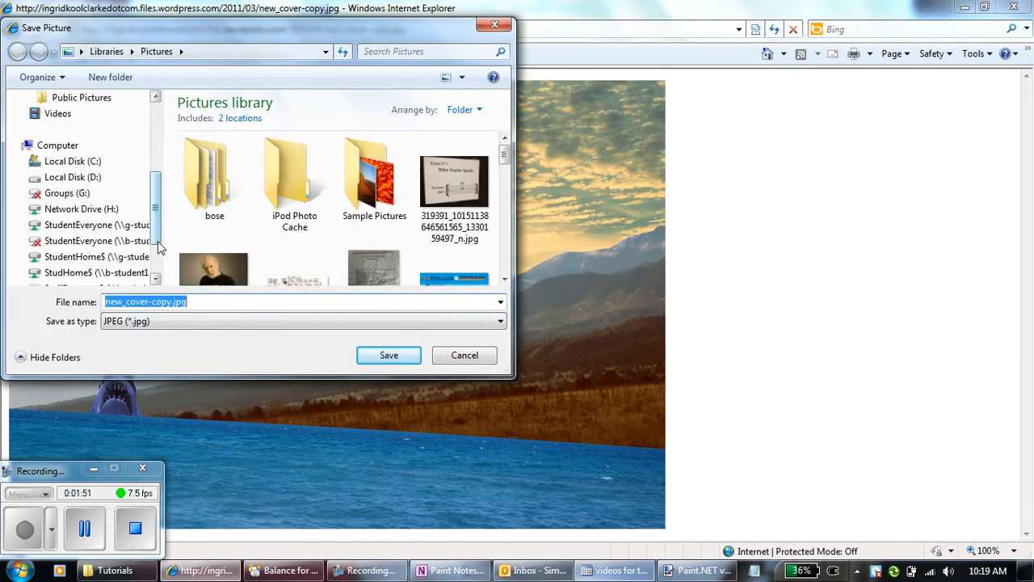
left_click(113, 210)
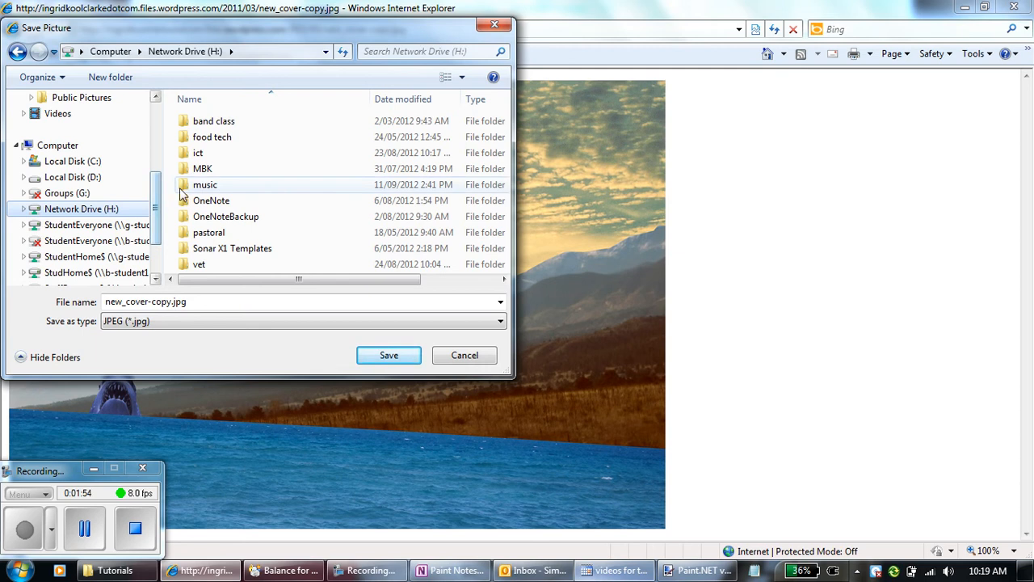
double_click(197, 155)
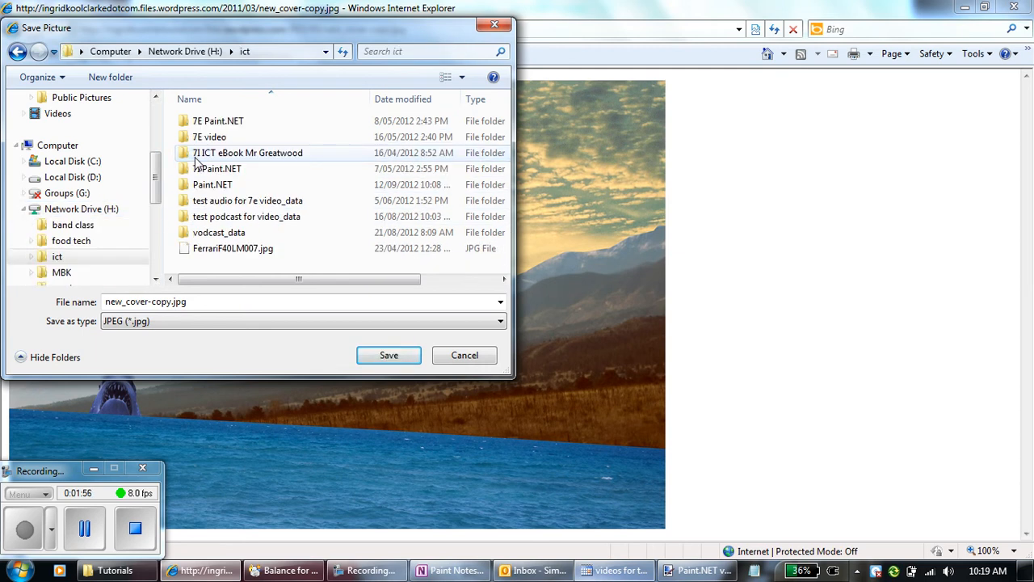
double_click(213, 185)
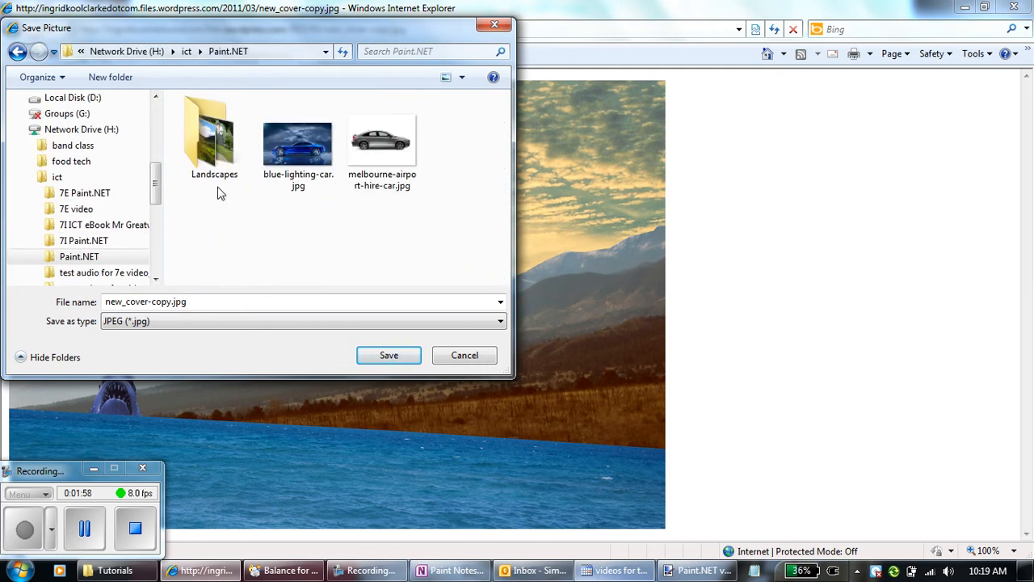
left_click(373, 356)
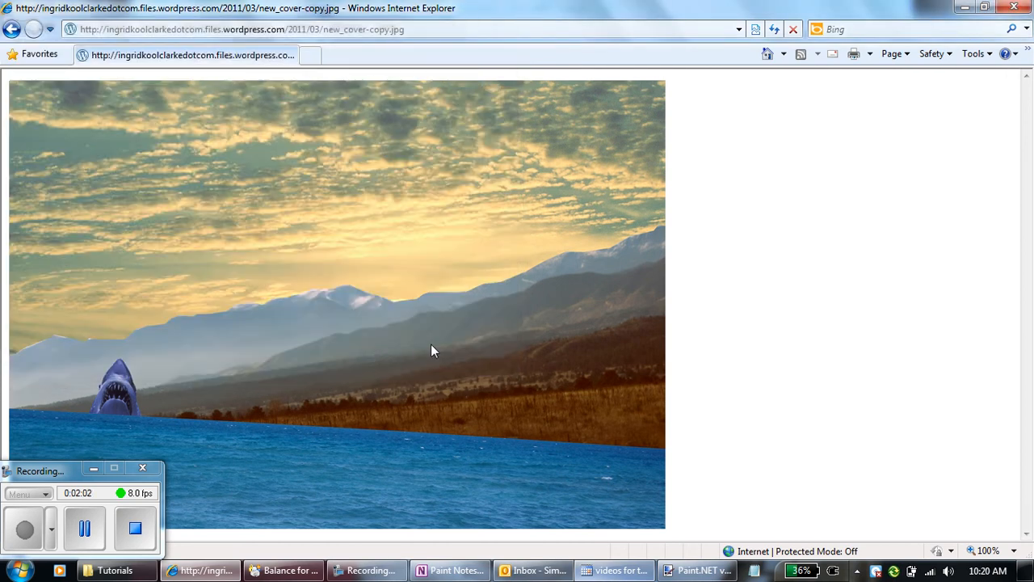
Return to the earlier landscape web search and search Google Images for "boat" instead
left_click(51, 30)
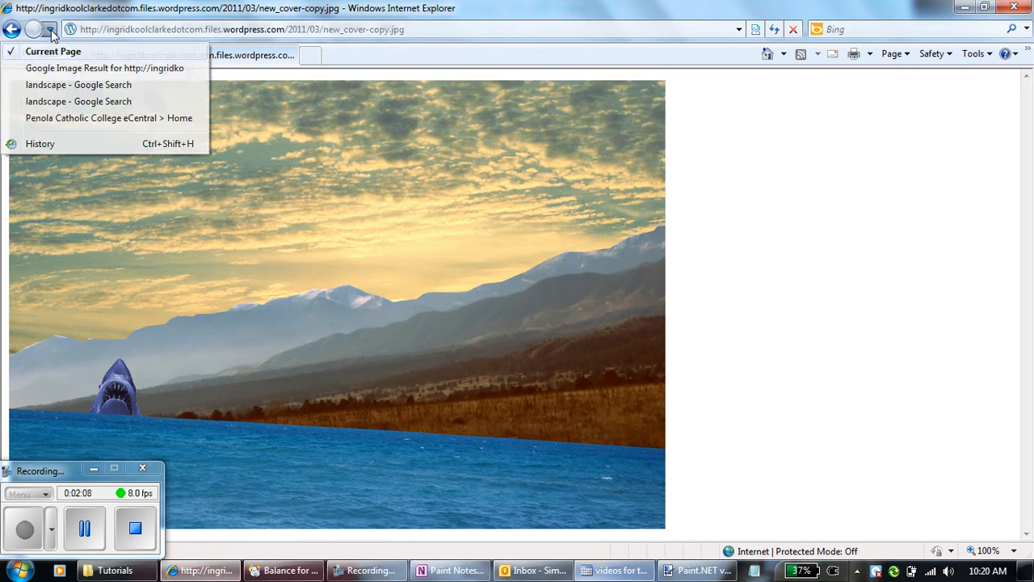
left_click(65, 101)
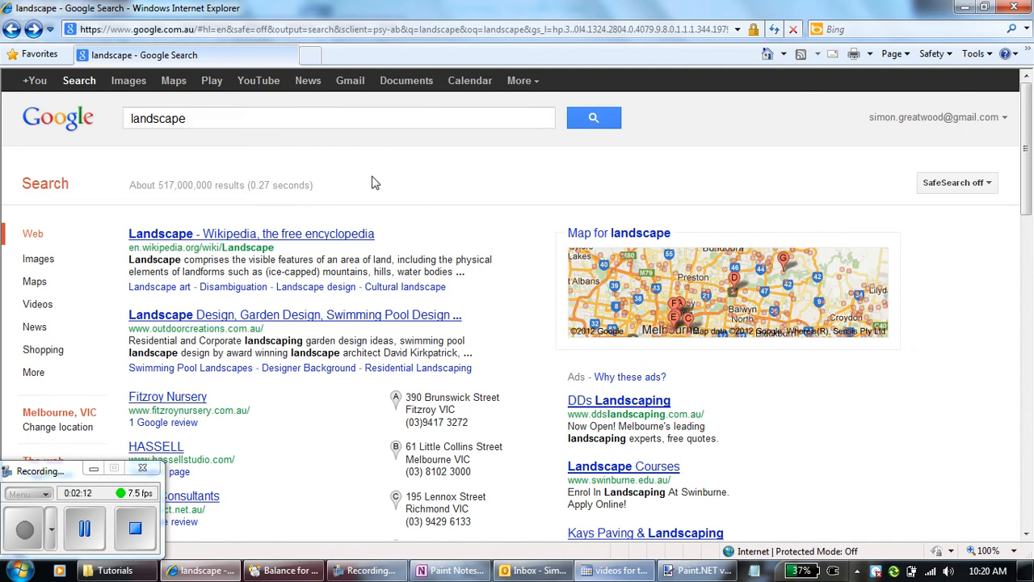
double_click(202, 117)
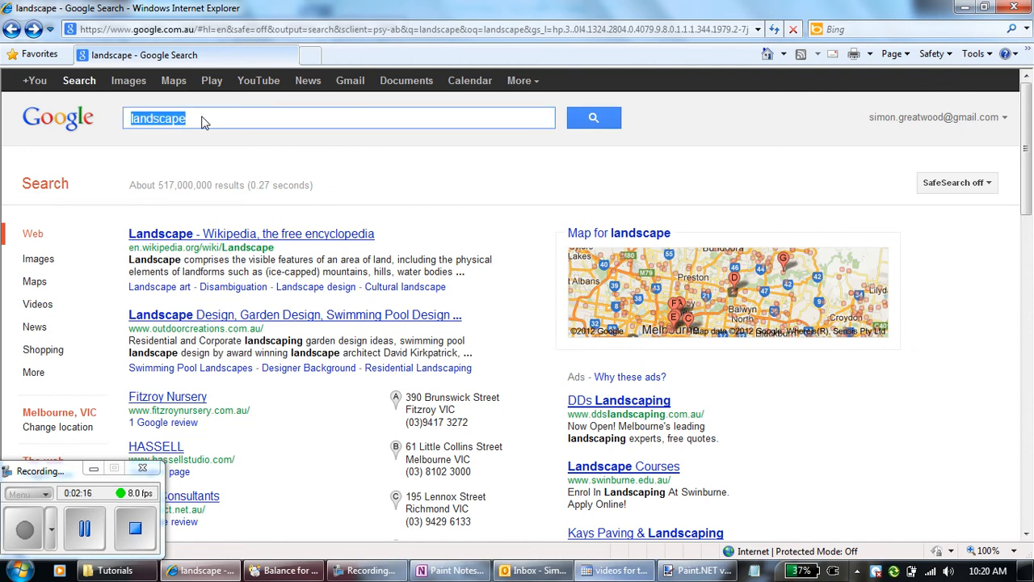
type("boat")
key("Return")
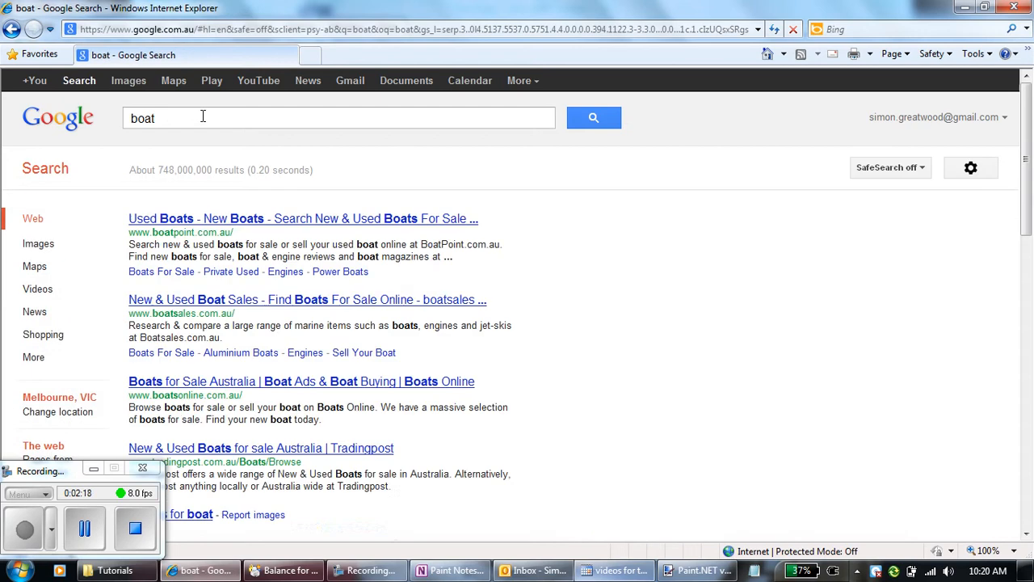
left_click(127, 81)
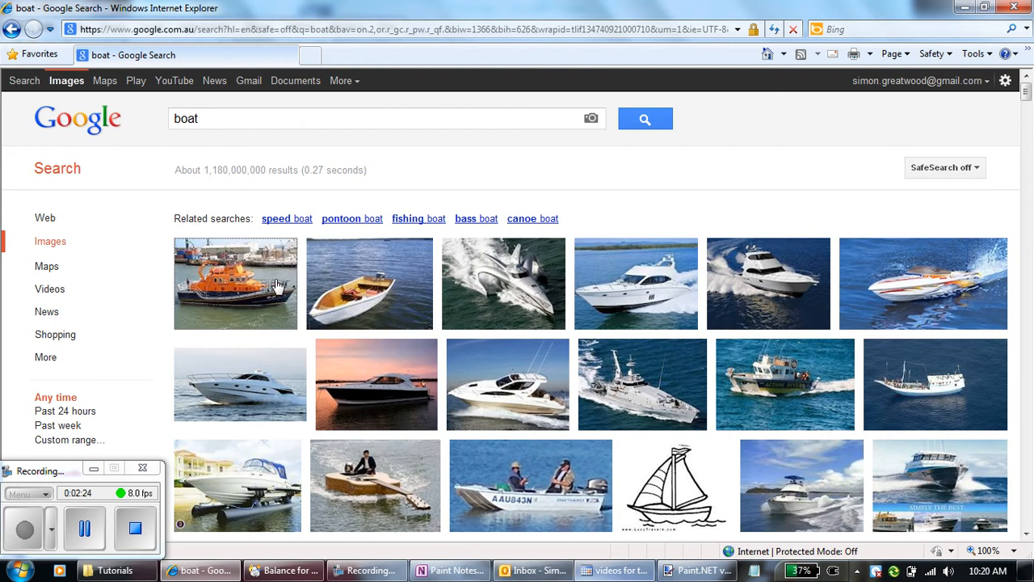
Open the image result of the black-hulled boat at sunset and save it as a JPEG in the Paint.NET folder
mouse_move(377, 376)
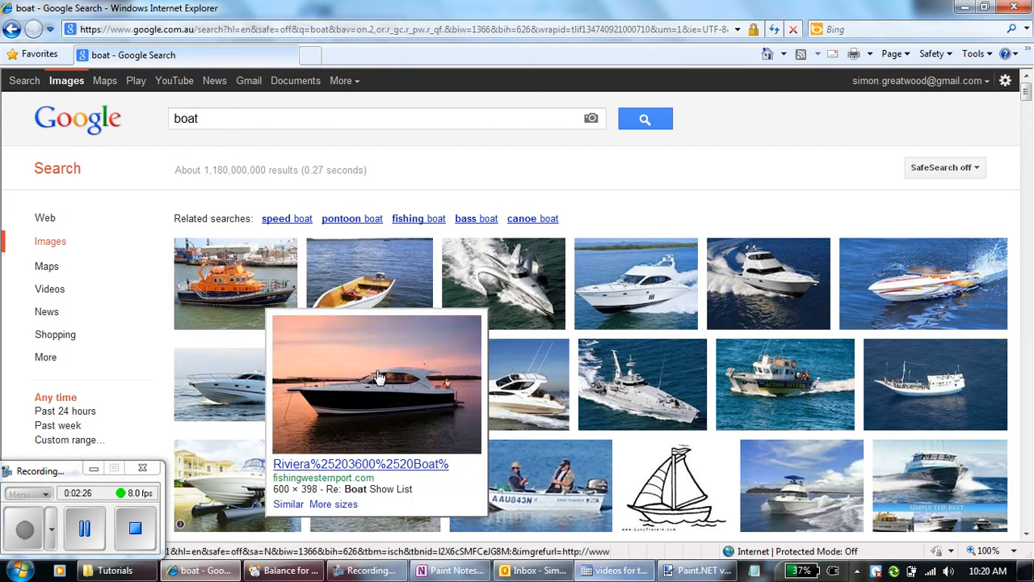
left_click(377, 375)
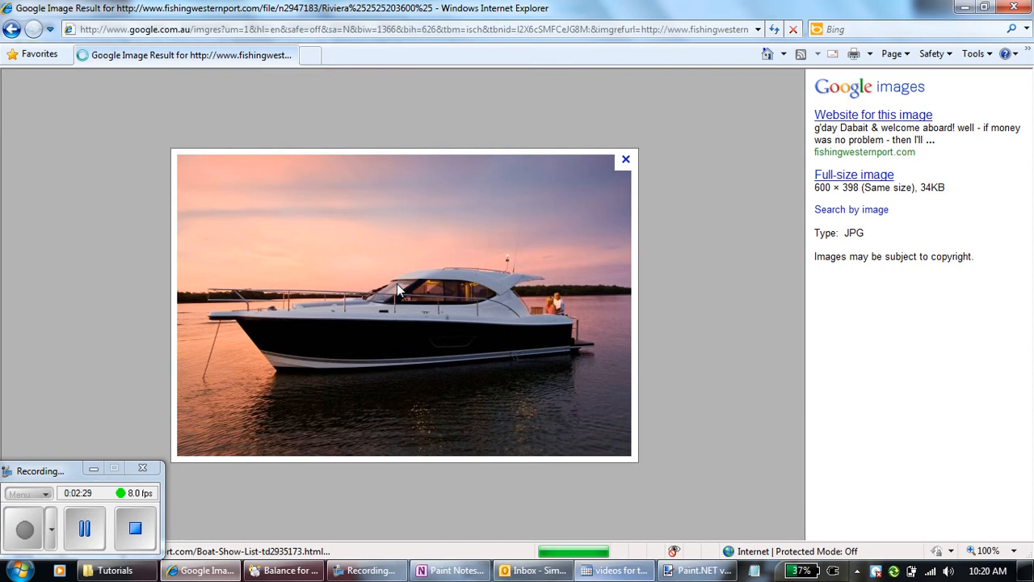
right_click(396, 284)
left_click(250, 241)
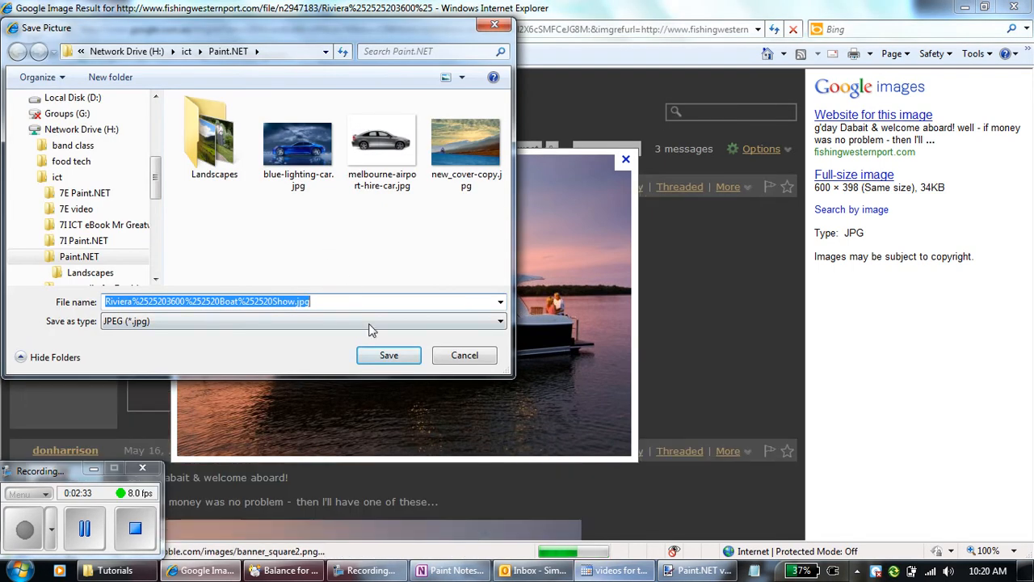
left_click(383, 360)
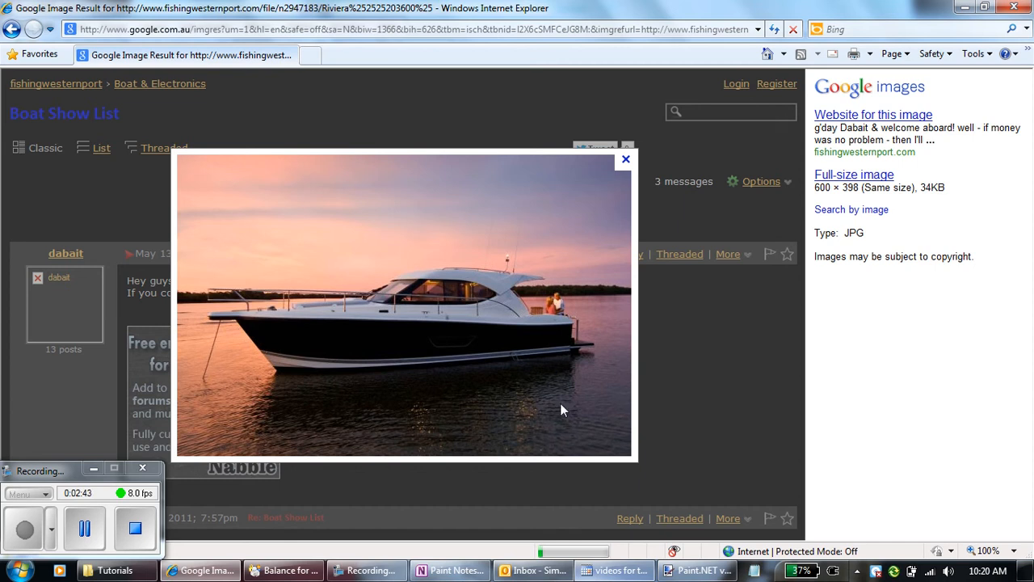
Switch to Paint.NET and open the saved landscape picture new_cover-copy.jpg
left_click(677, 574)
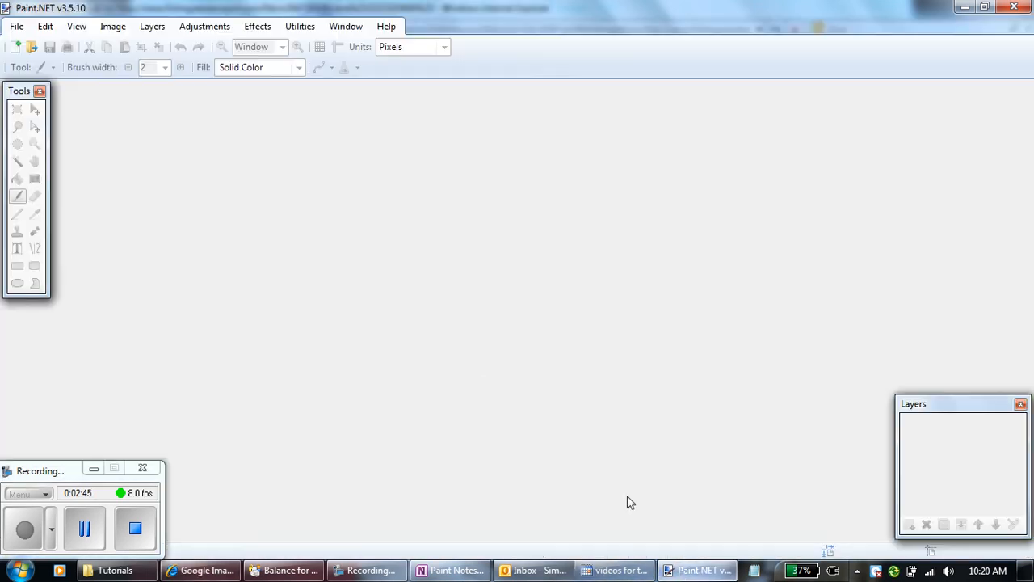
left_click(31, 49)
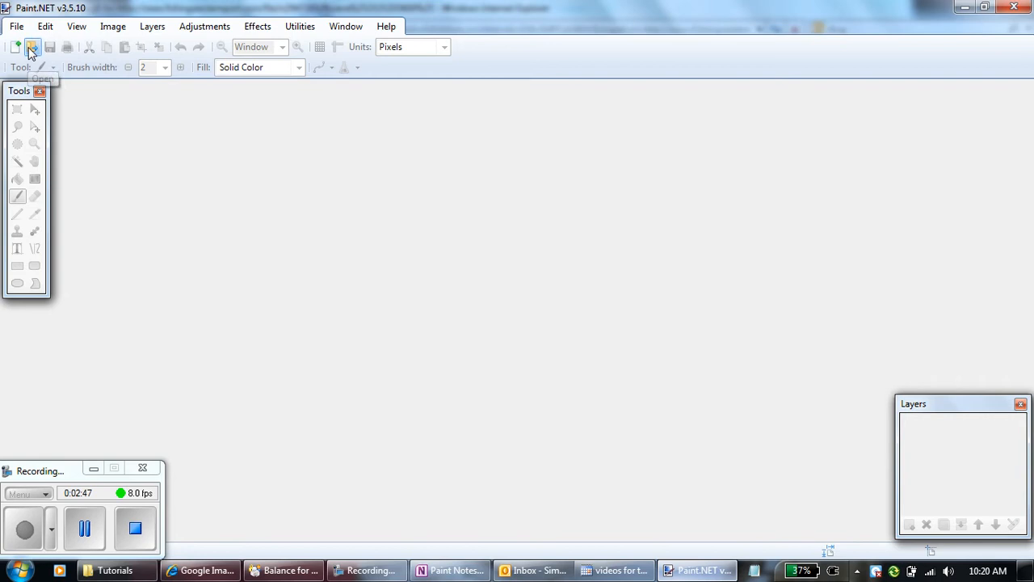
double_click(185, 240)
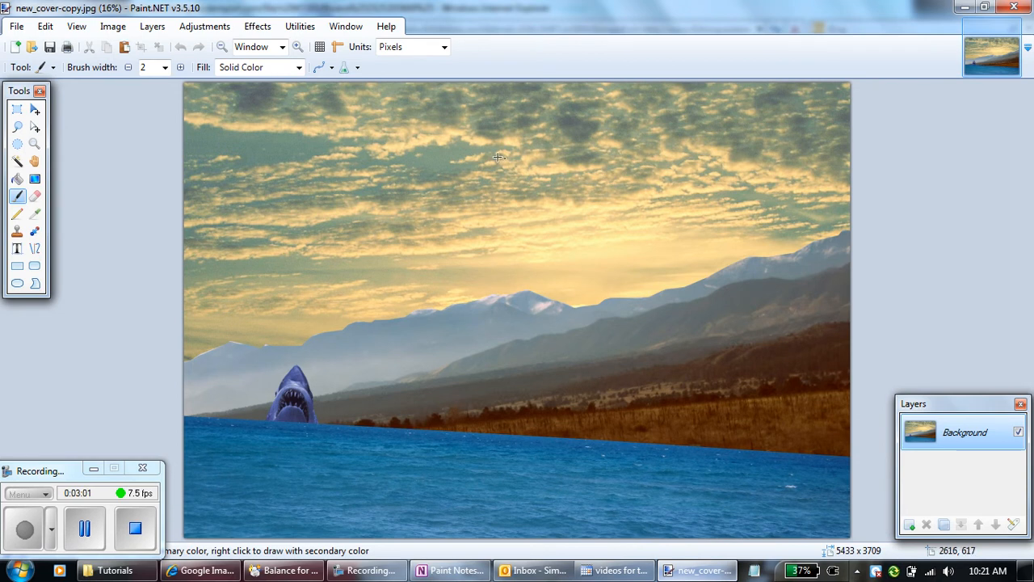
Open the saved Riviera boat picture from the Paint.NET folder as a second image, and switch back to the landscape image
left_click(32, 47)
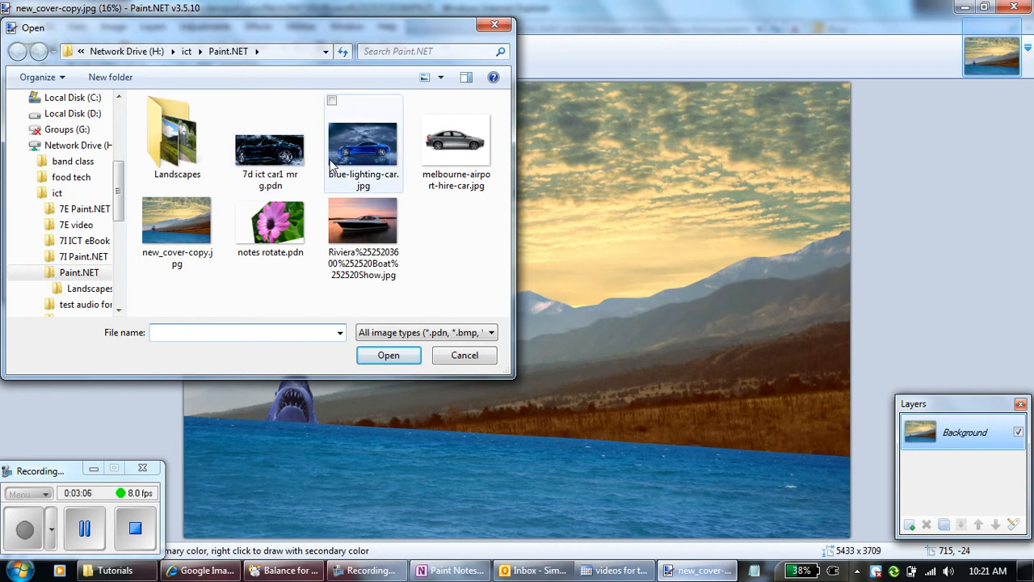
double_click(355, 239)
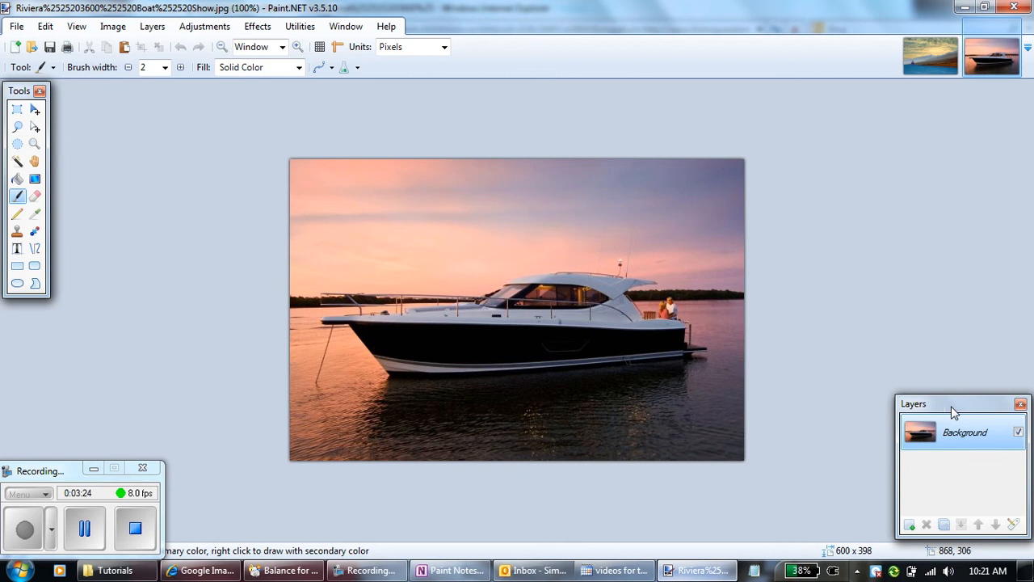
left_click(920, 51)
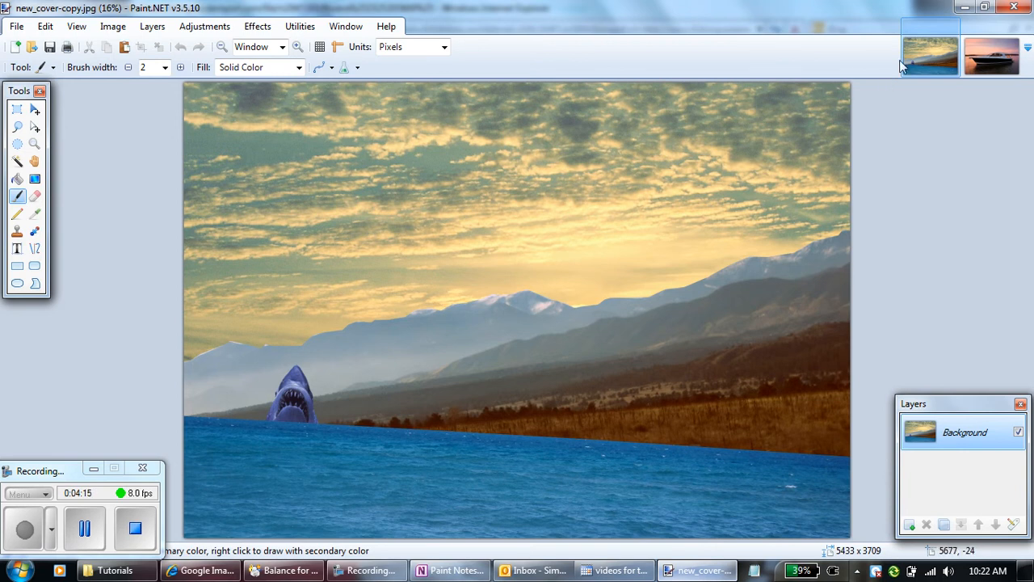
Save the landscape picture in the Paint.NET folder as a Paint.NET (*.pdn) file named 7J ICT Landscape1 mr g
left_click(16, 26)
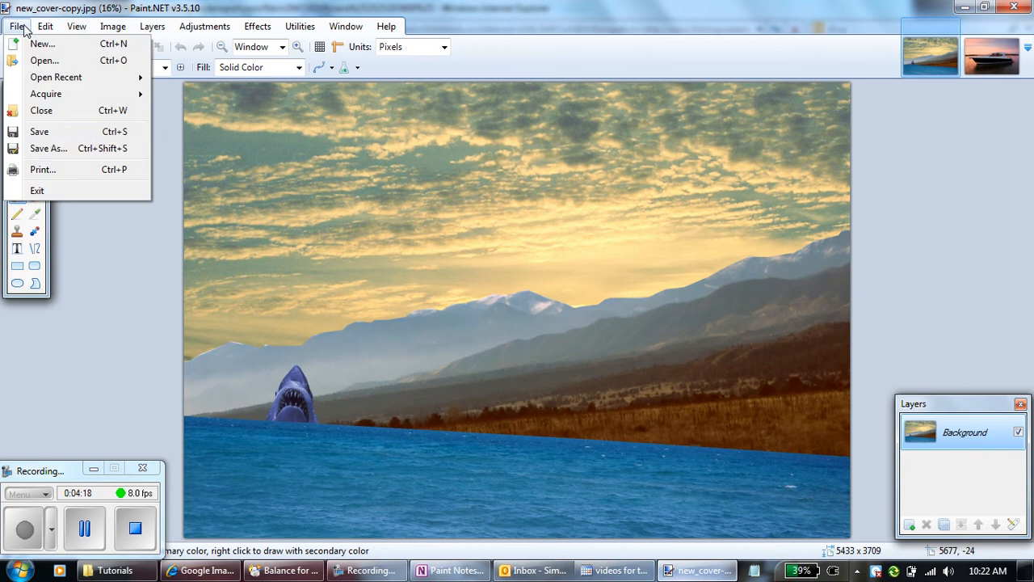
left_click(46, 149)
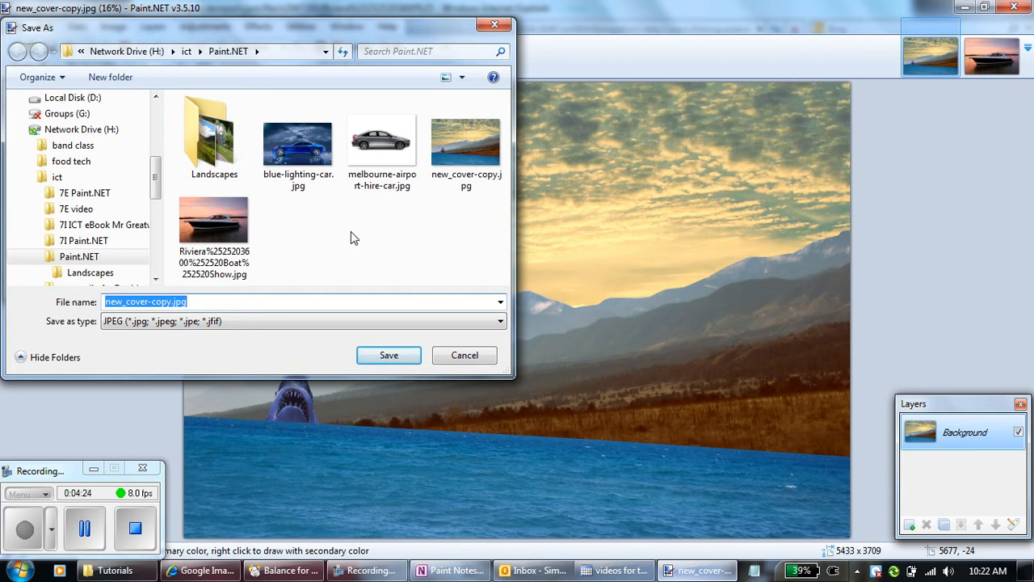
left_click(260, 321)
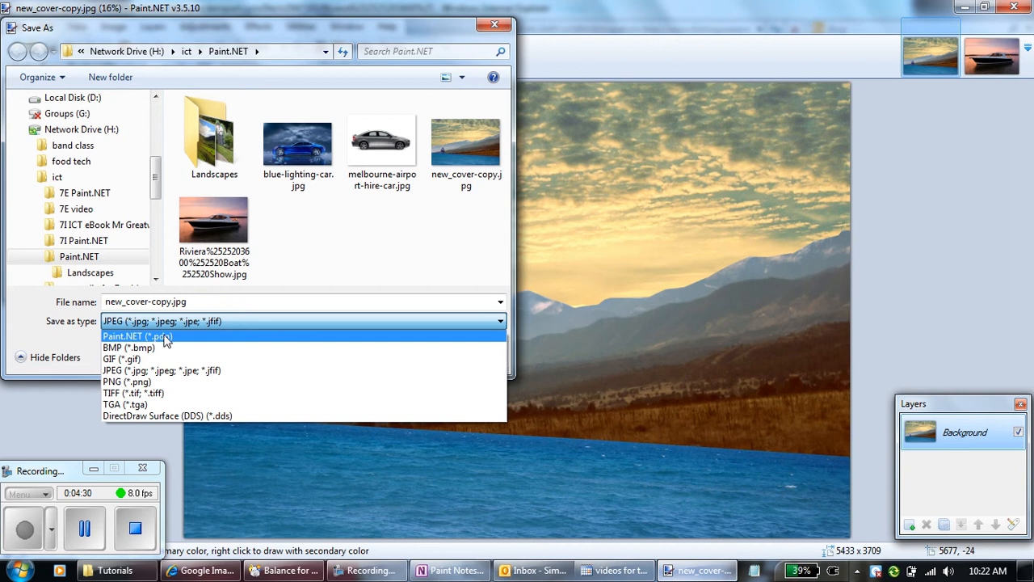
left_click(165, 337)
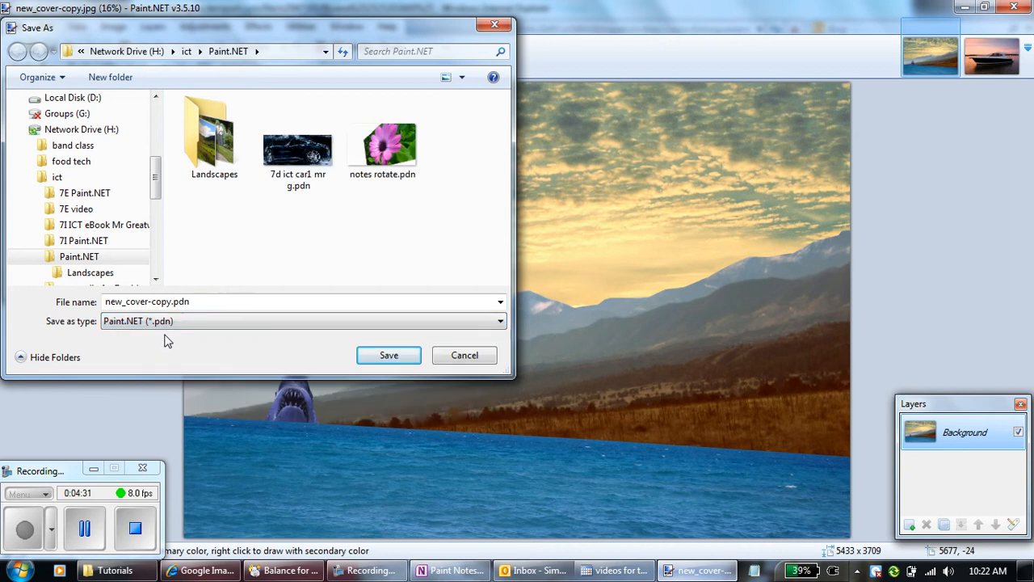
left_click(199, 303)
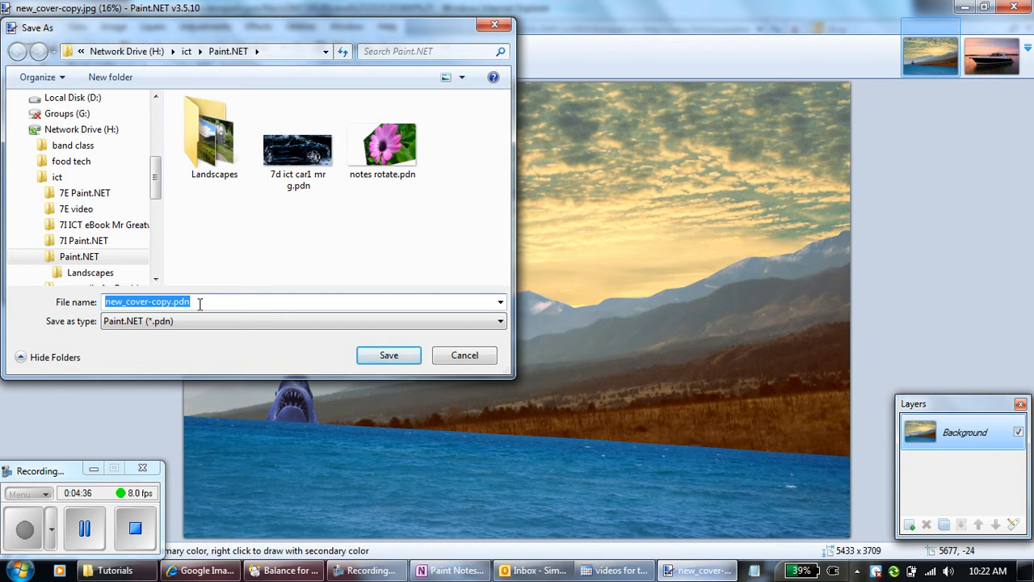
type("7")
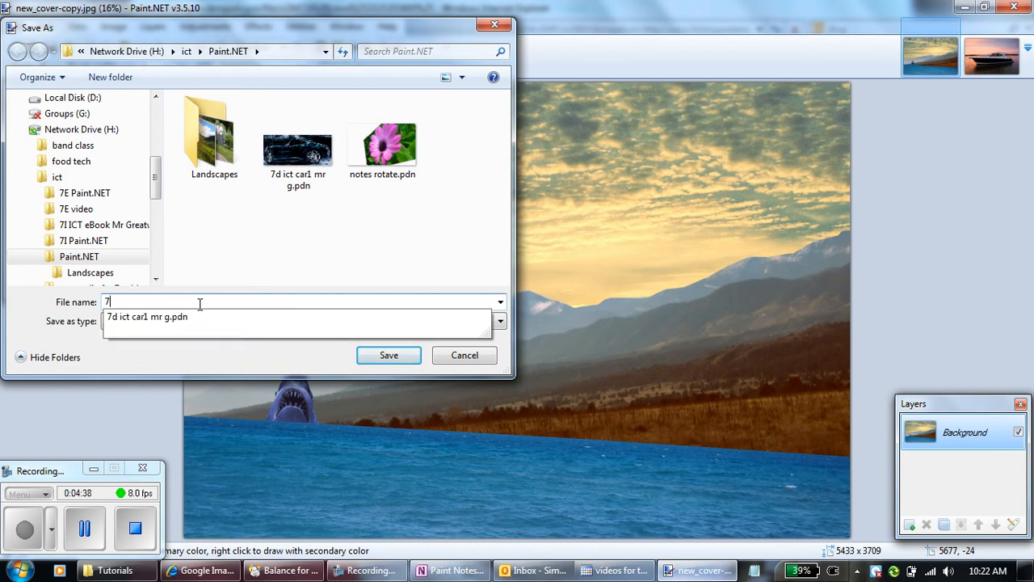
type("J ICT")
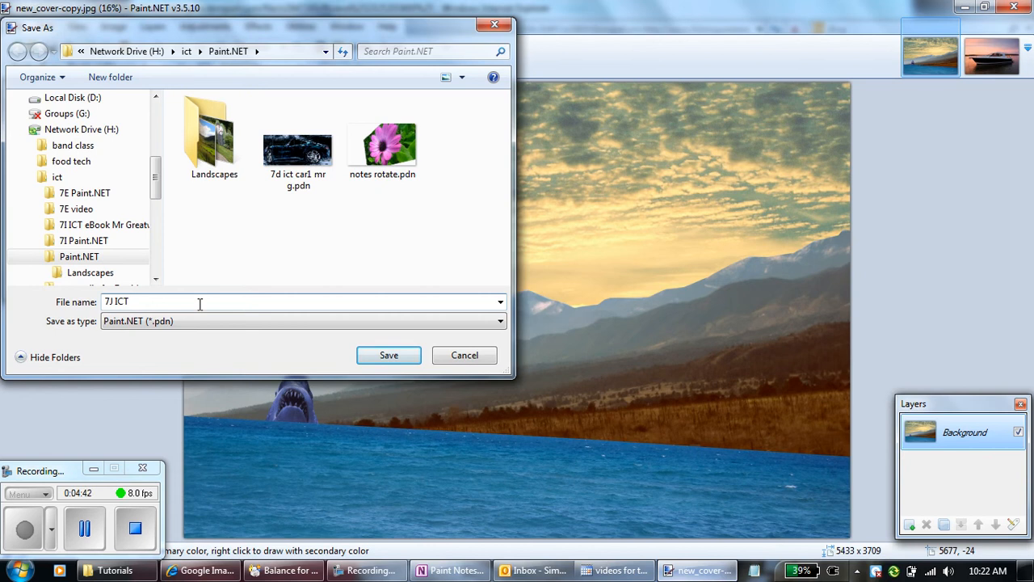
type(" Landscape1 mr g")
left_click(375, 356)
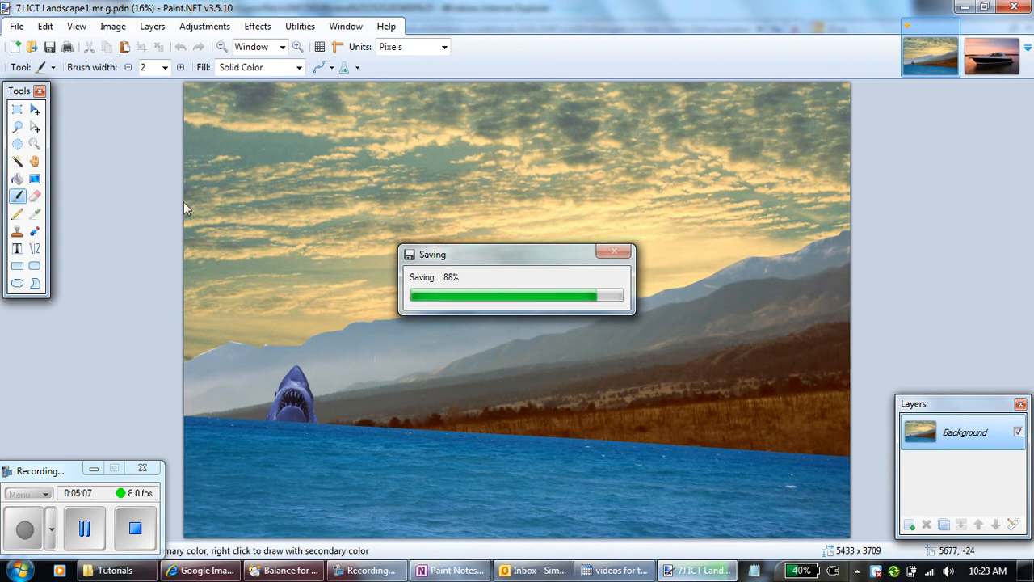
Outline the boat in the boat picture with Lasso Select, about 500 x 145 pixels, and copy the selection
left_click(985, 63)
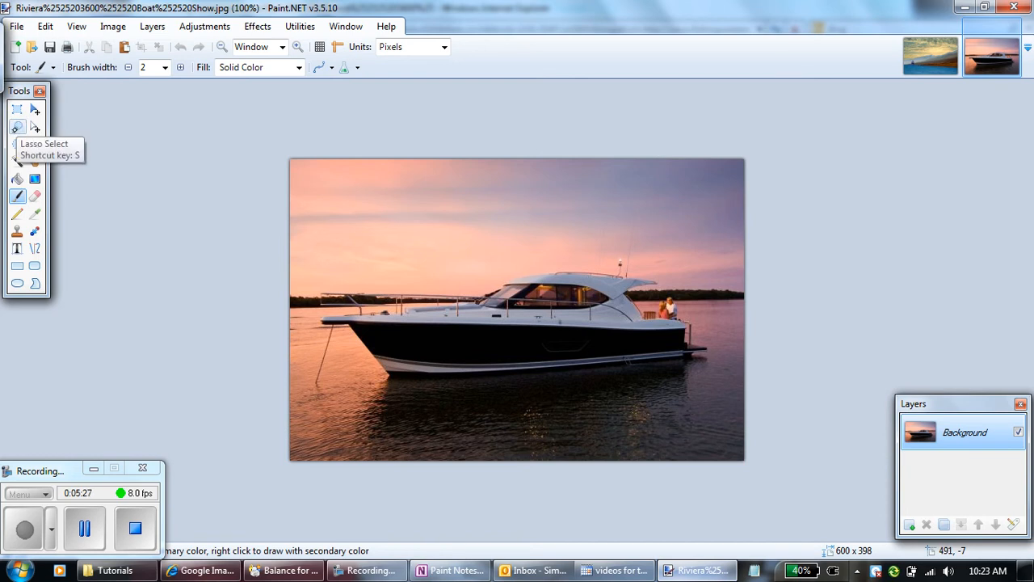
left_click(17, 127)
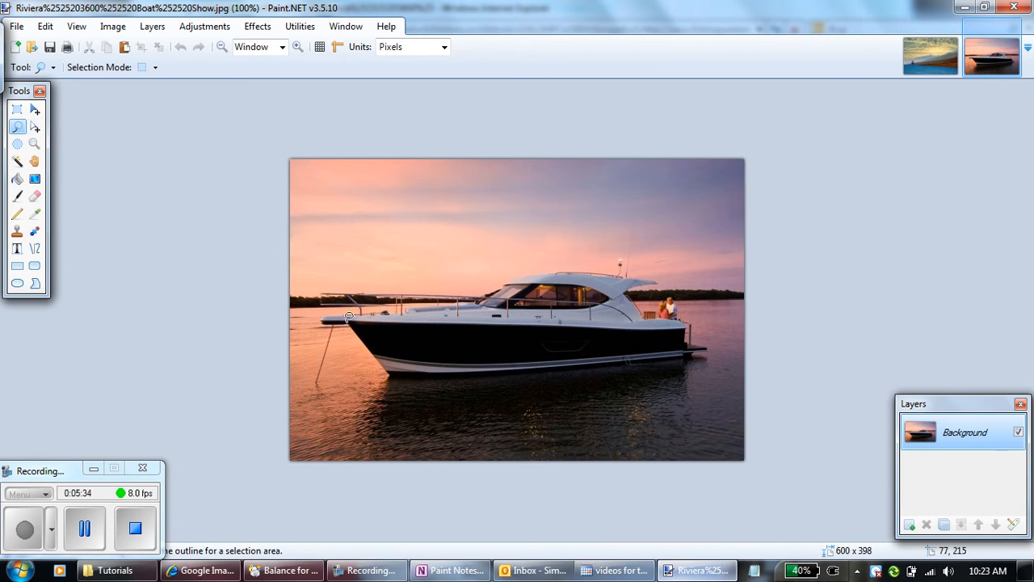
mouse_move(348, 322)
left_mouse_down()
mouse_move(487, 298)
mouse_move(560, 271)
mouse_move(608, 273)
mouse_move(661, 283)
mouse_move(624, 296)
mouse_move(645, 319)
mouse_move(674, 318)
mouse_move(698, 349)
mouse_move(683, 362)
mouse_move(627, 372)
mouse_move(411, 379)
mouse_move(385, 373)
mouse_move(389, 338)
left_mouse_up()
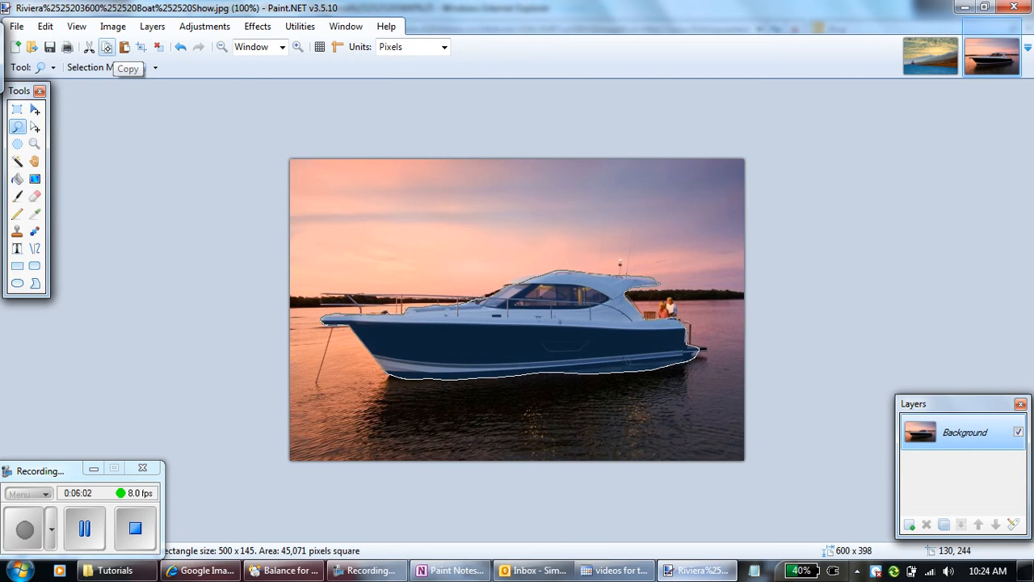
left_click(107, 48)
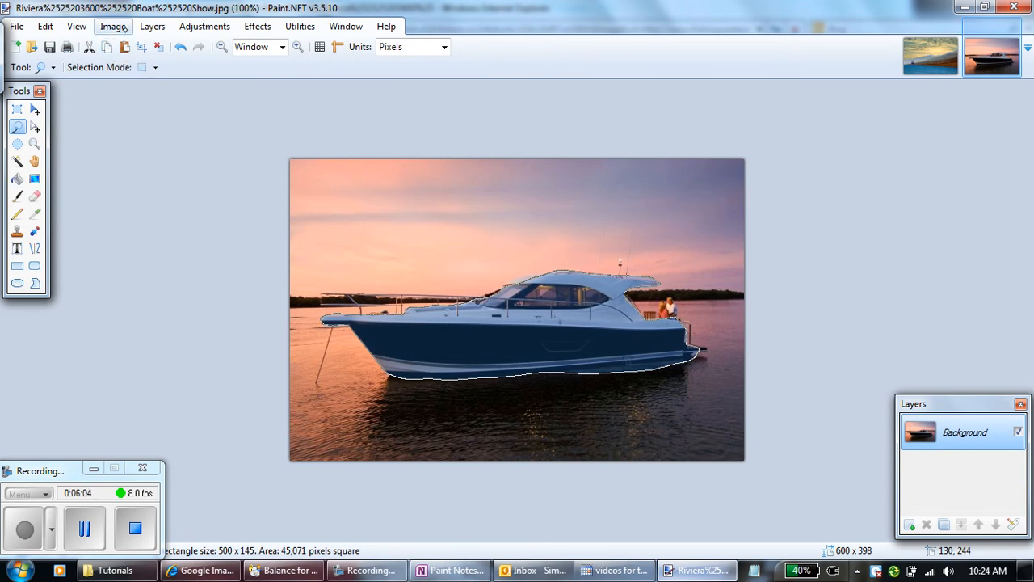
Paste the boat directly onto the landscape's Background layer, move it onto the water and enlarge it to about 2024 x 725 pixels
left_click(931, 58)
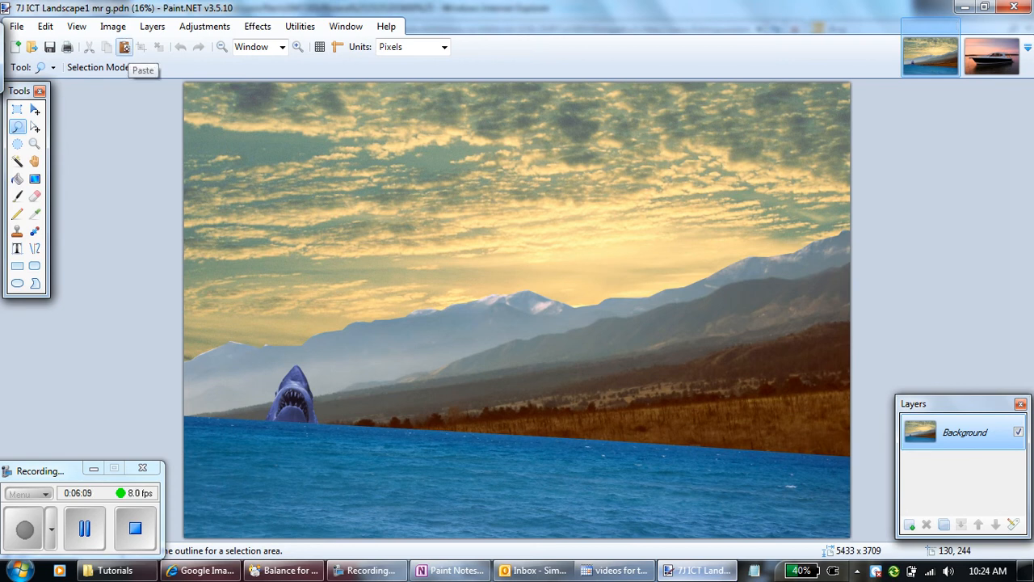
left_click(124, 49)
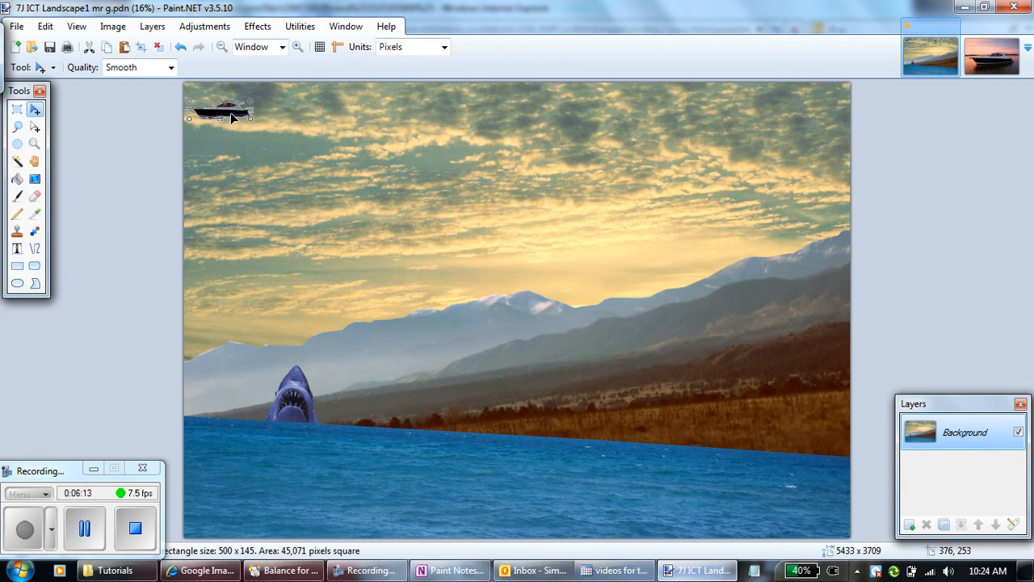
left_click_drag(230, 108, 428, 468)
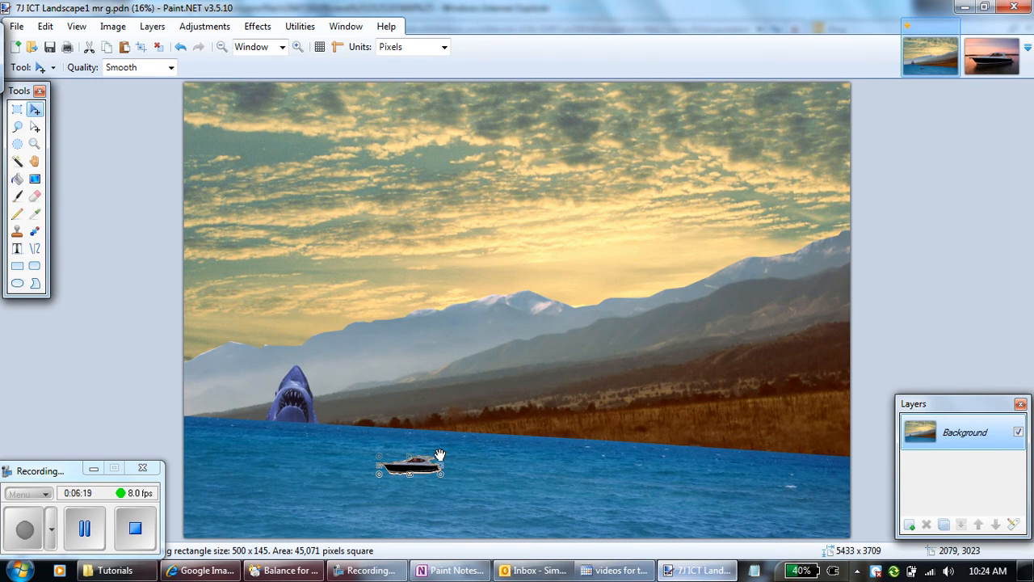
left_click_drag(439, 457, 623, 360)
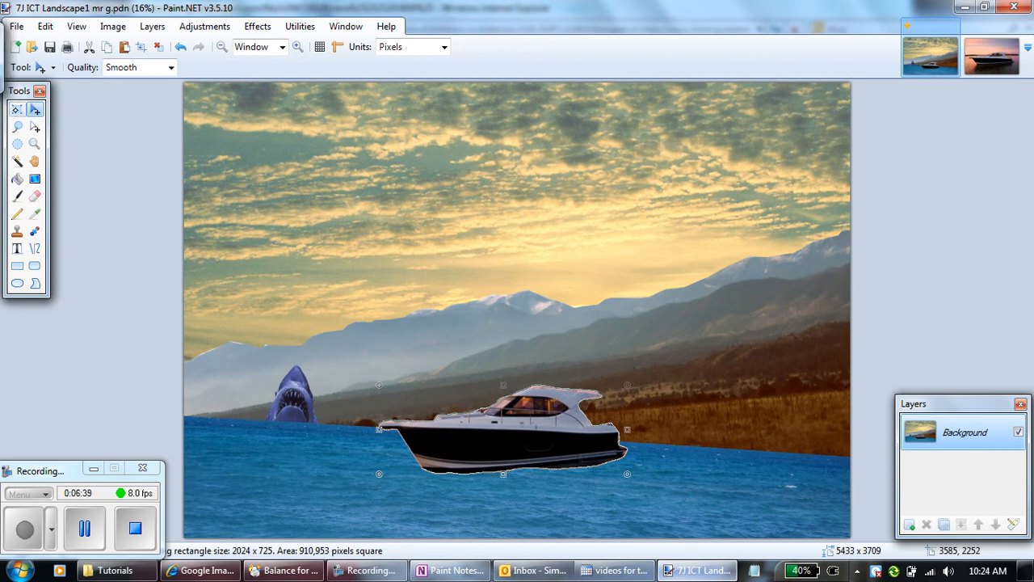
Deselect the pasted boat, lasso around it again on the Background layer and move the selection towards the shark
left_click(17, 108)
left_click(250, 136)
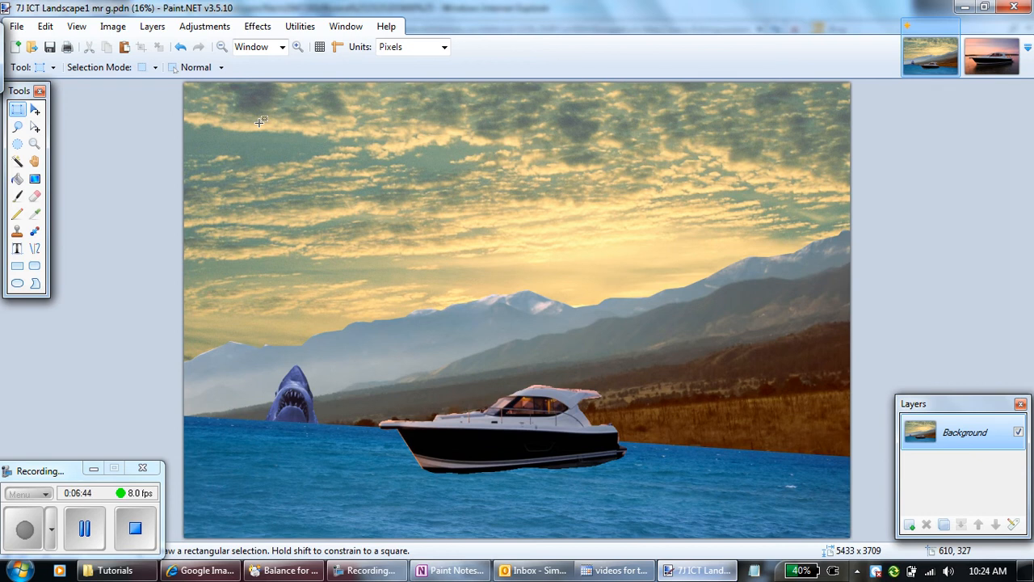
left_click(17, 126)
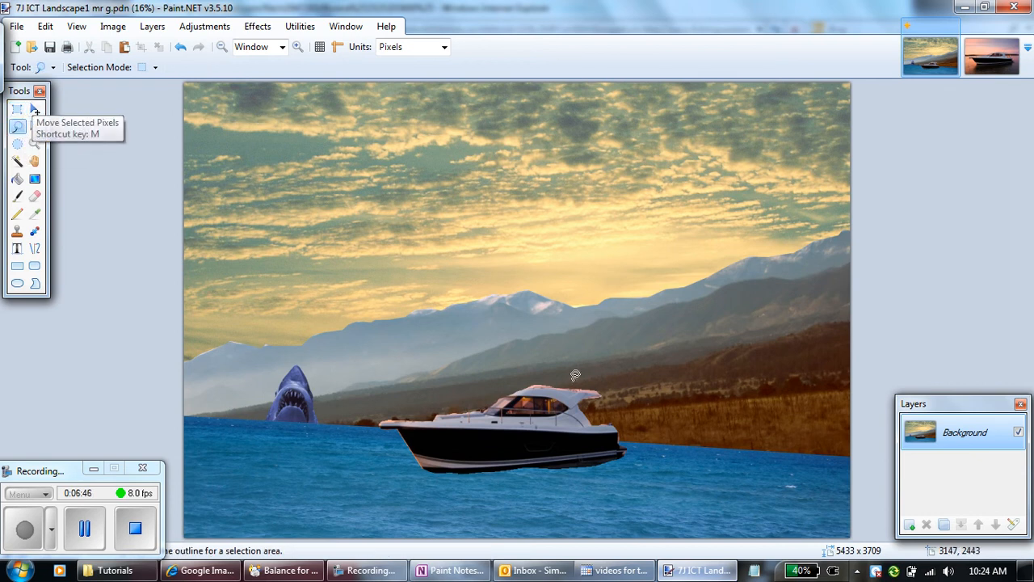
mouse_move(575, 377)
left_mouse_down()
mouse_move(530, 384)
mouse_move(480, 408)
mouse_move(390, 428)
left_mouse_up()
mouse_move(412, 449)
left_mouse_down()
mouse_move(441, 475)
mouse_move(614, 466)
mouse_move(630, 452)
mouse_move(617, 427)
mouse_move(586, 422)
mouse_move(581, 400)
mouse_move(603, 394)
mouse_move(577, 386)
left_mouse_up()
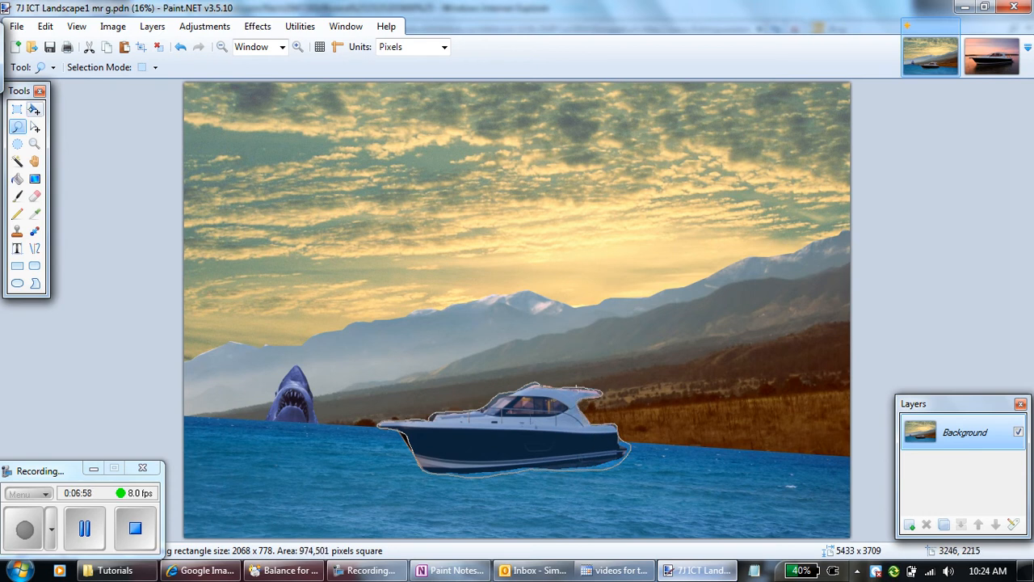
left_click(35, 109)
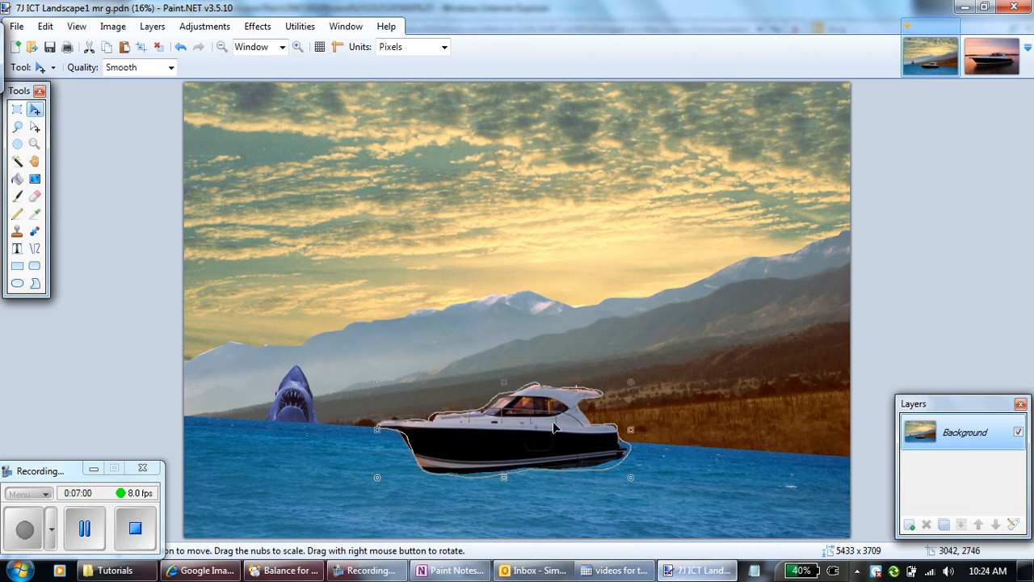
mouse_move(556, 429)
left_mouse_down()
mouse_move(401, 469)
mouse_move(395, 455)
left_mouse_up()
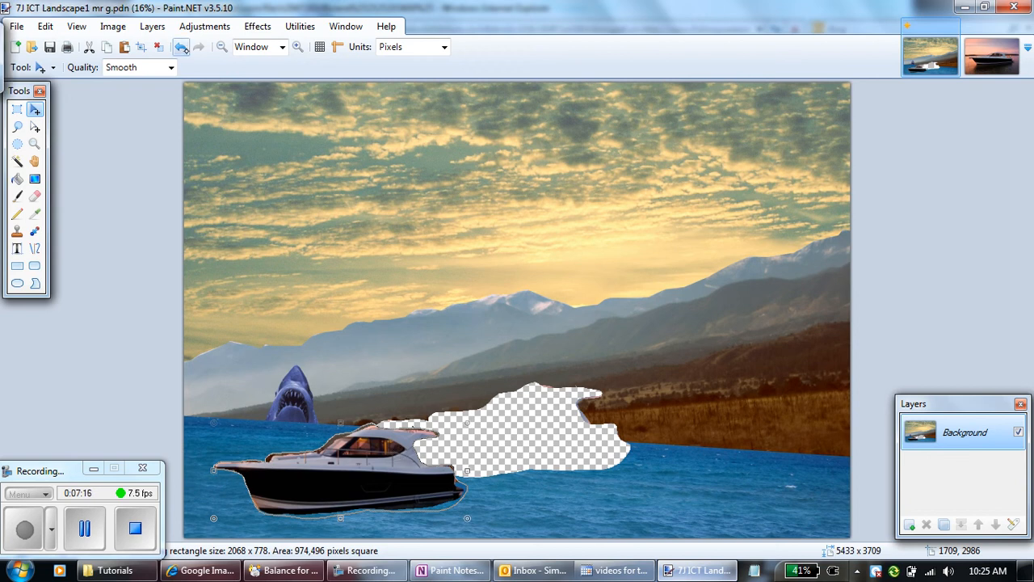
Undo the move, selections, resizing and pasting of the boat on the landscape picture
left_click(181, 47)
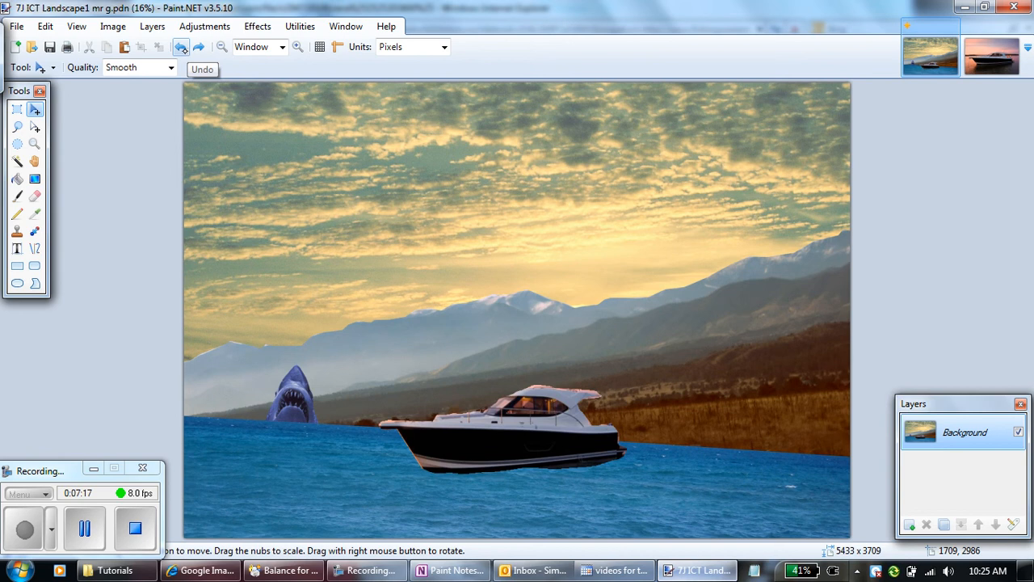
left_click(181, 47)
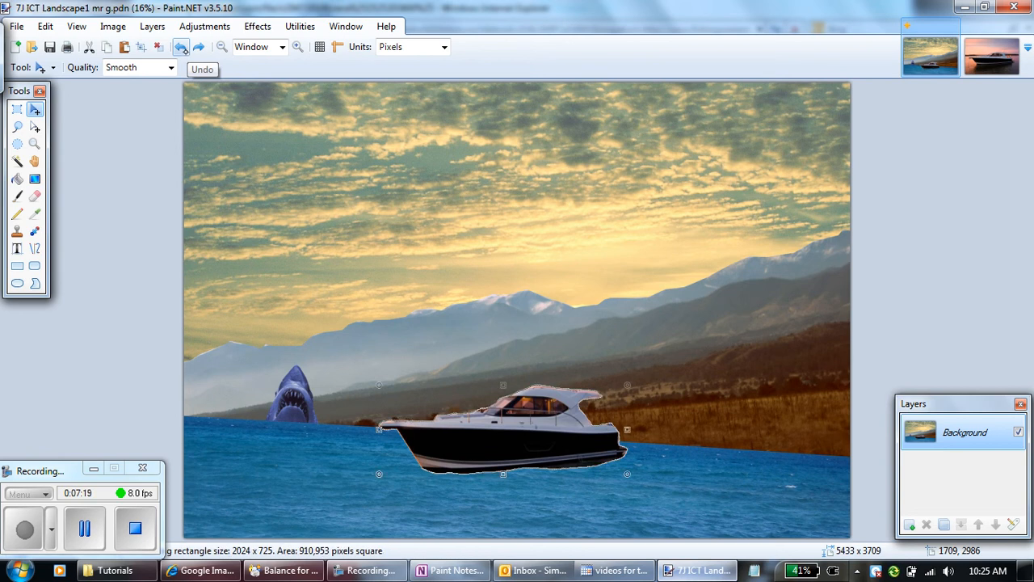
left_click(181, 47)
left_click(180, 47)
left_click(181, 47)
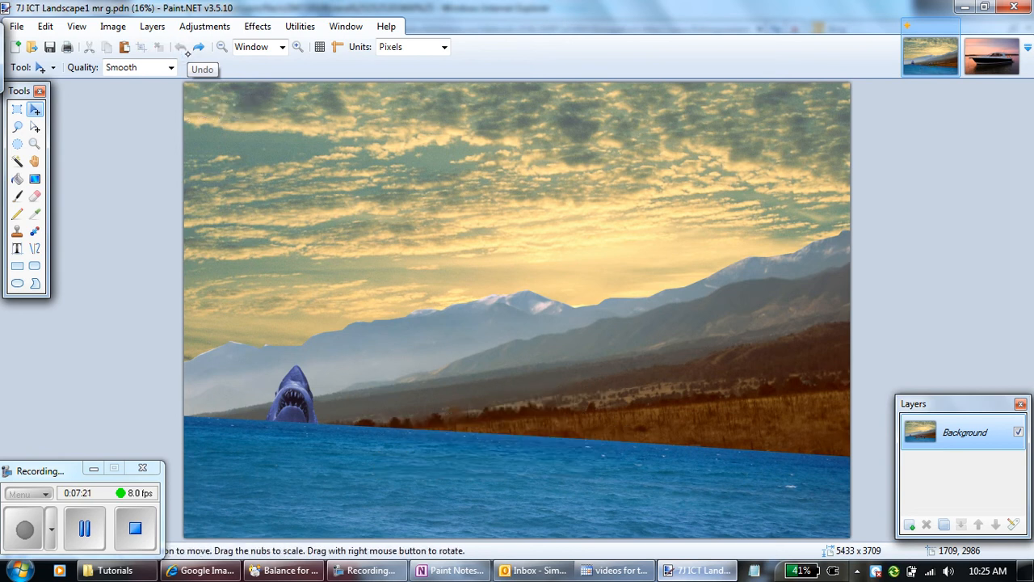
Paste the copied boat into a new layer, then place it enlarged on the water in the foreground
left_click(46, 28)
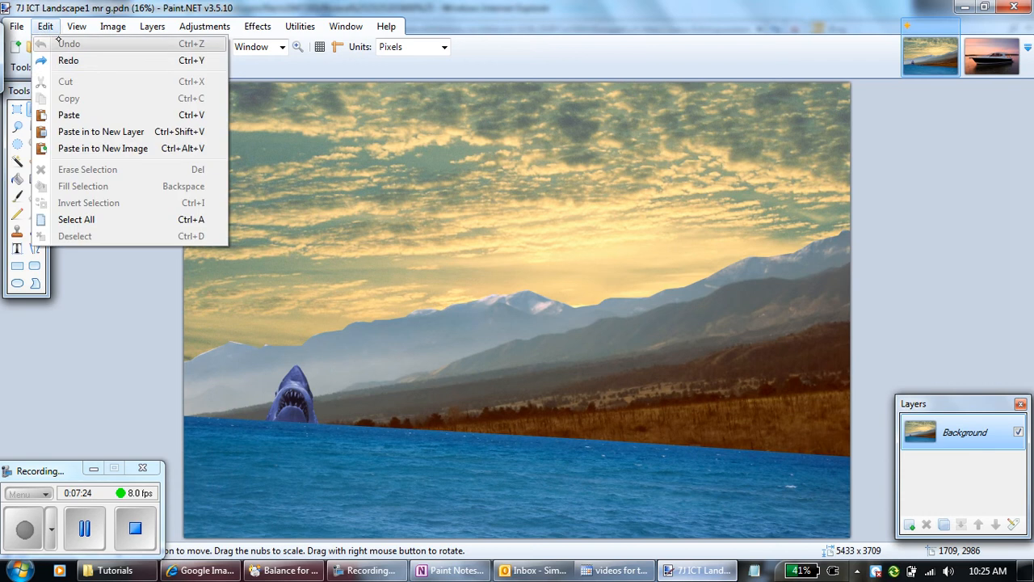
left_click(126, 132)
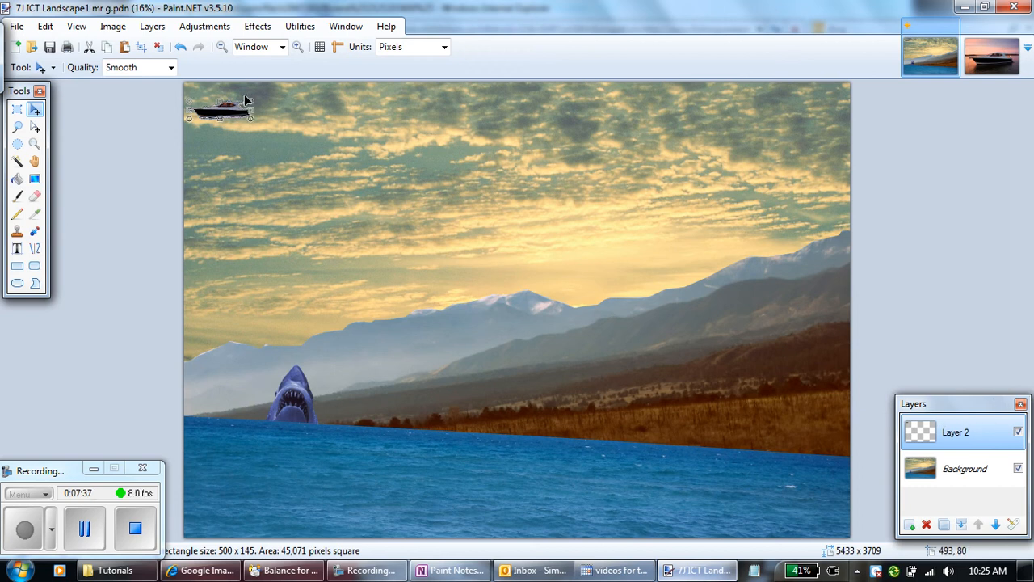
left_click_drag(235, 121, 637, 510)
Select a rectangle of about 2140 x 1120 pixels around the boat on Layer 2 and move the boat slightly up the water
left_click(17, 110)
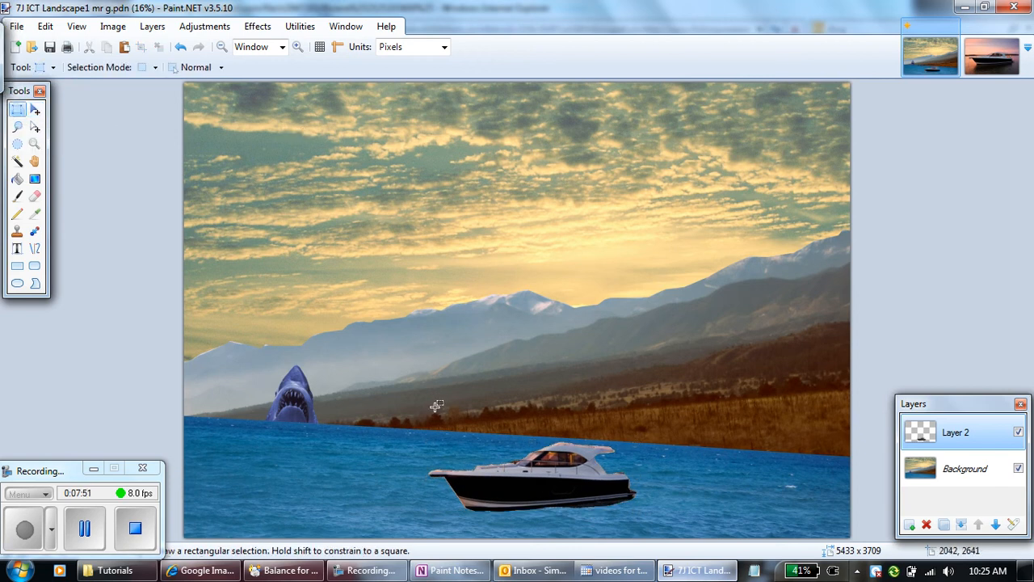
left_click_drag(418, 395, 679, 533)
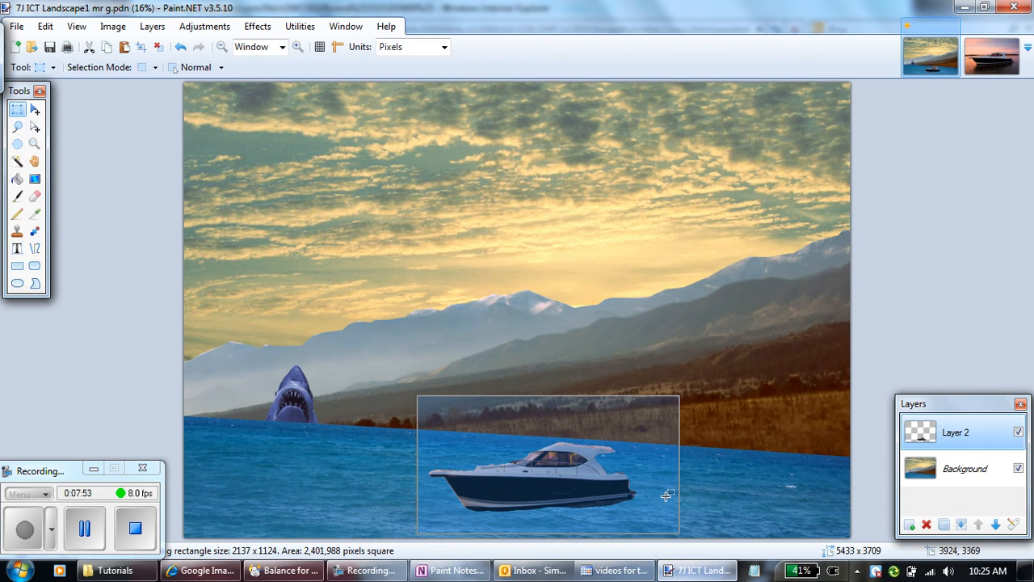
left_click(35, 110)
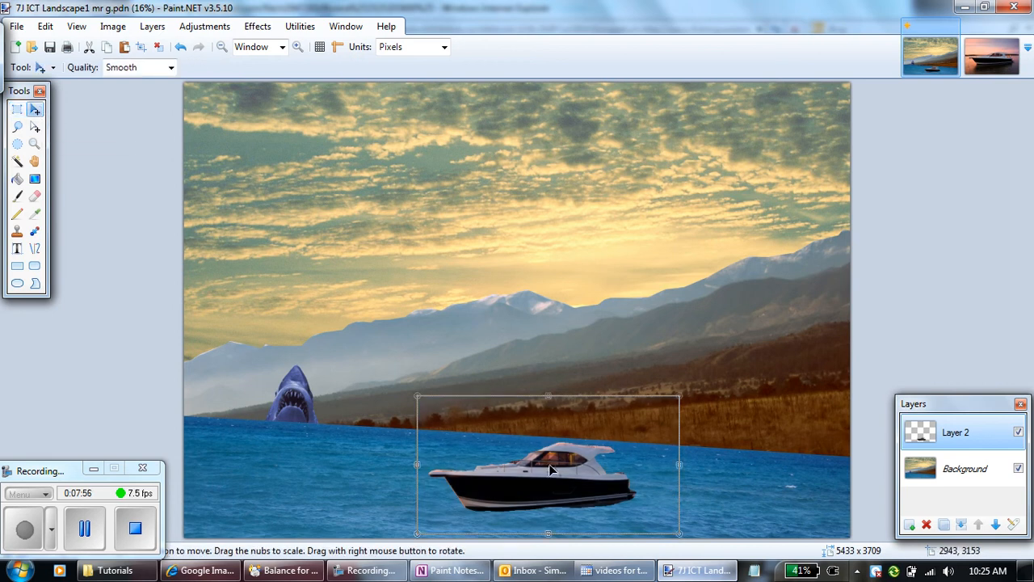
left_click_drag(547, 479, 524, 478)
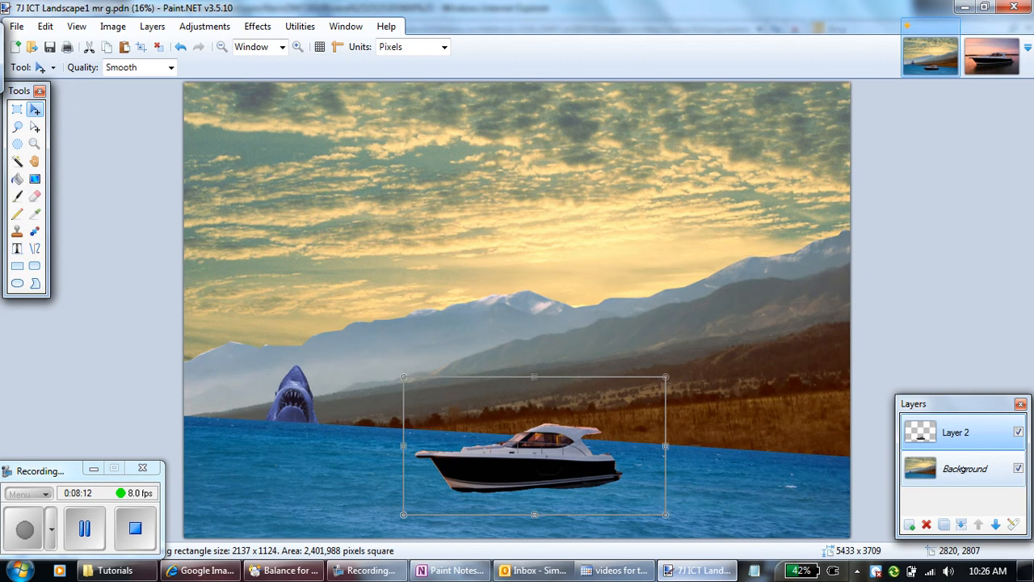
Make the Background layer active and shift its pixels inside the rectangular selection slightly downwards
left_click(957, 470)
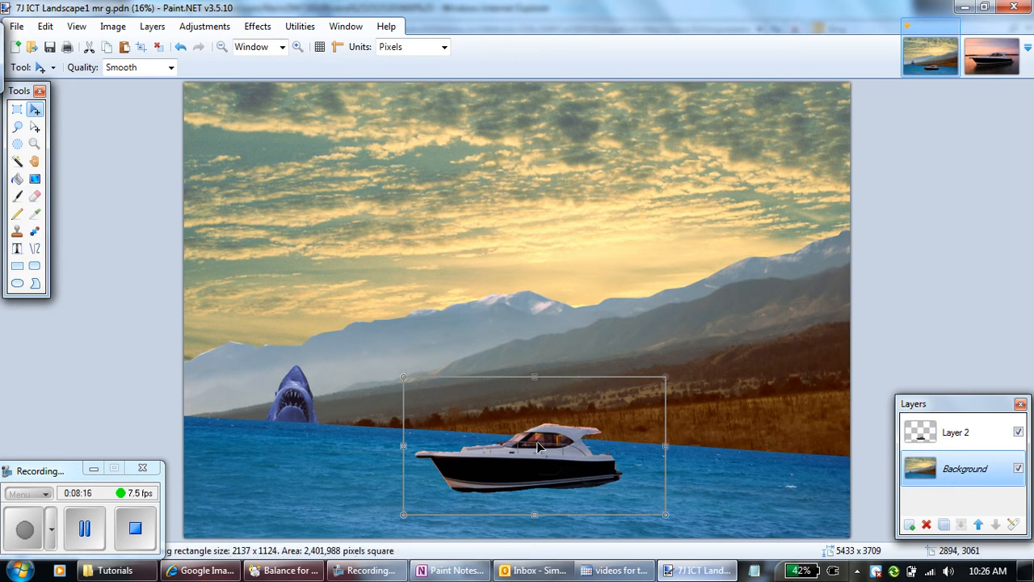
mouse_move(538, 447)
left_mouse_down()
mouse_move(573, 293)
mouse_move(559, 307)
mouse_move(540, 444)
left_mouse_up()
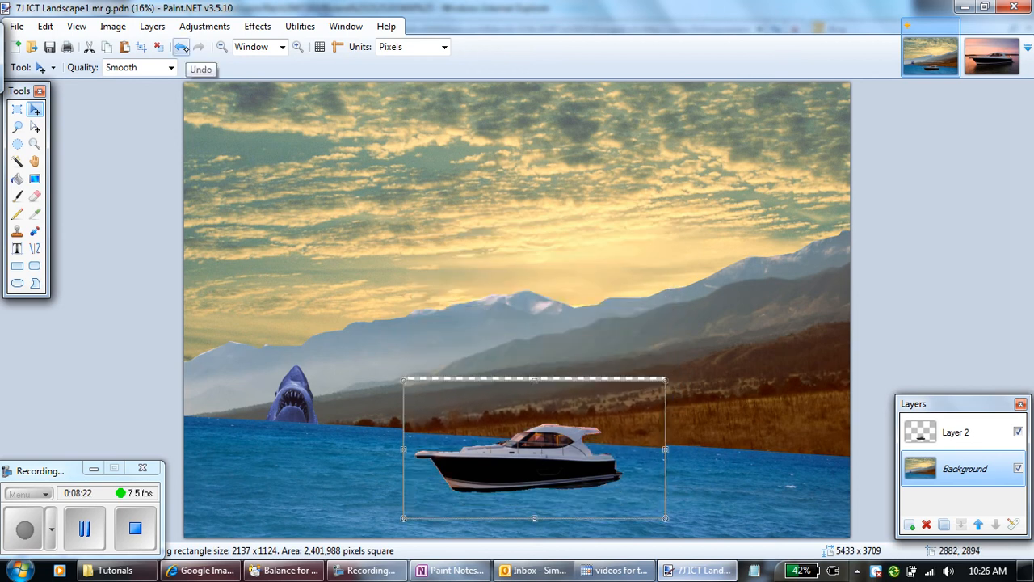
Undo the shift of the Background pixels, make Layer 2 active again and clear the rectangular selection
left_click(181, 47)
left_click(967, 431)
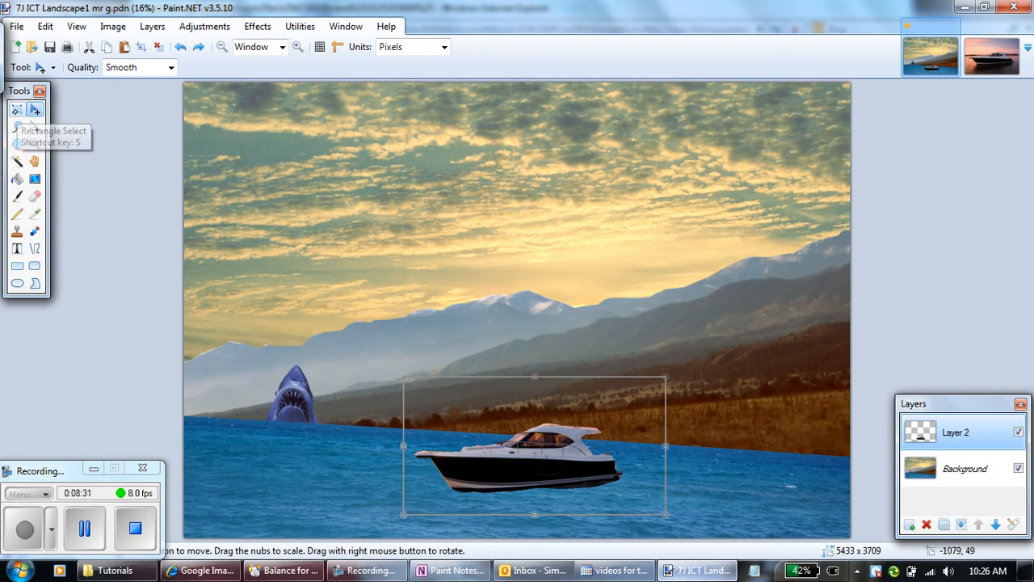
left_click(17, 108)
left_click(307, 152)
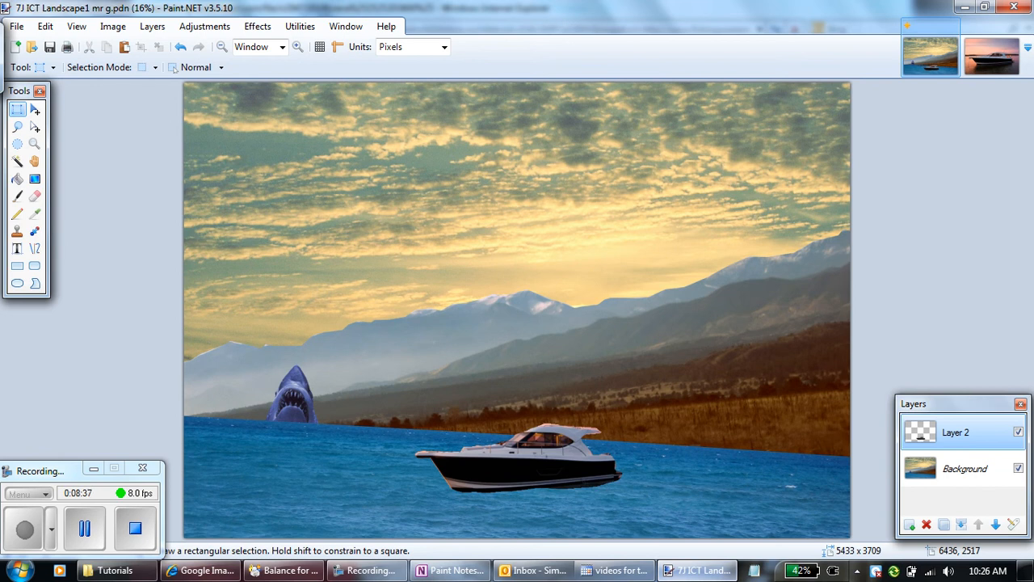
left_click(45, 25)
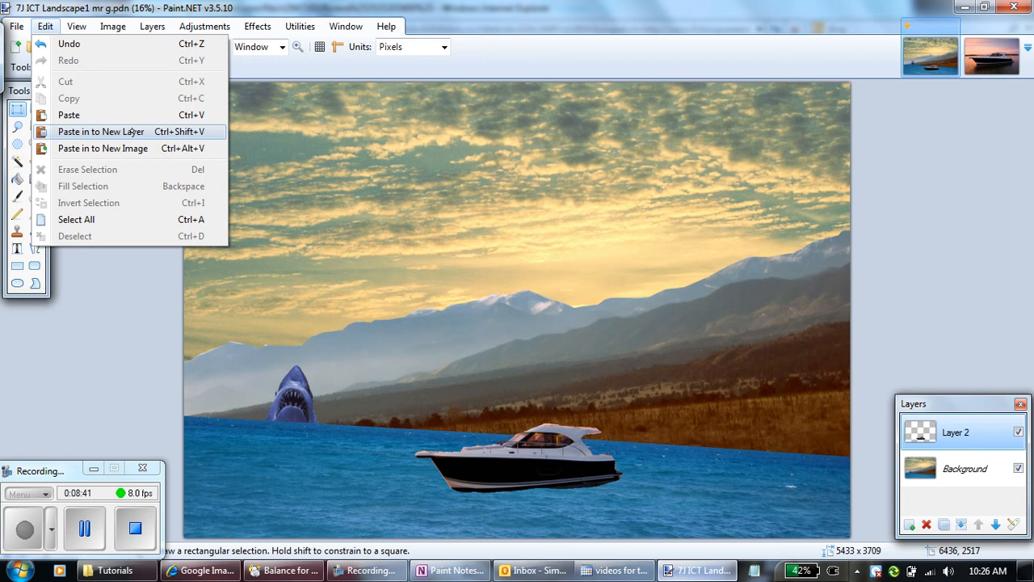
left_click(462, 16)
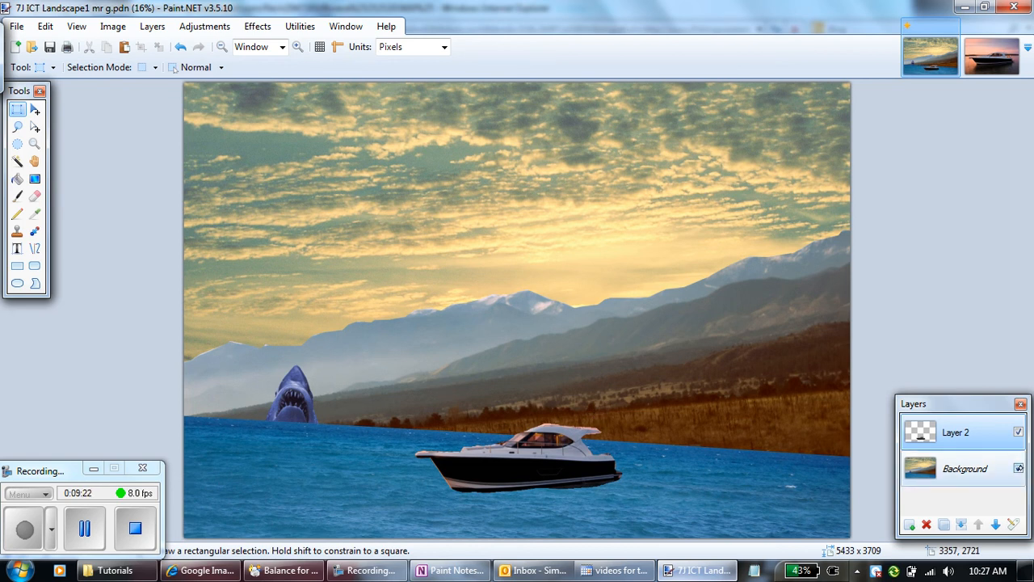
Hide the Background layer to isolate the boat on Layer 2 against transparency
left_click(1019, 468)
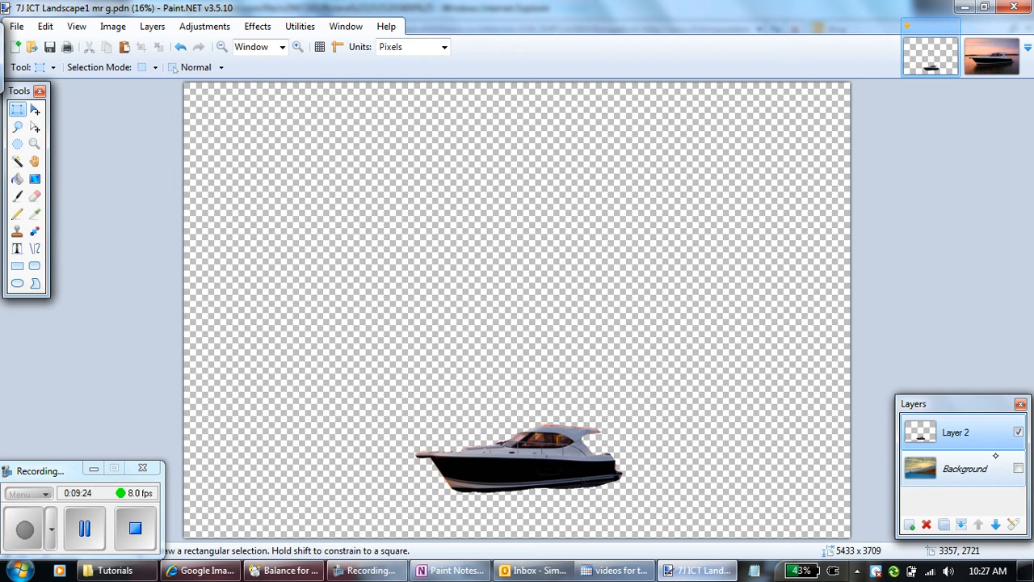
left_click(297, 46)
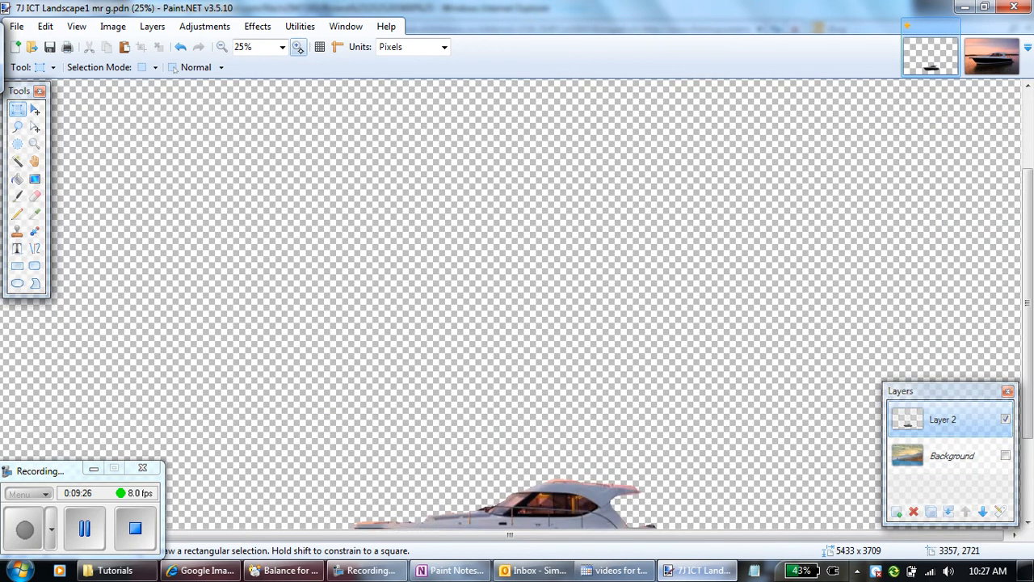
left_click(297, 46)
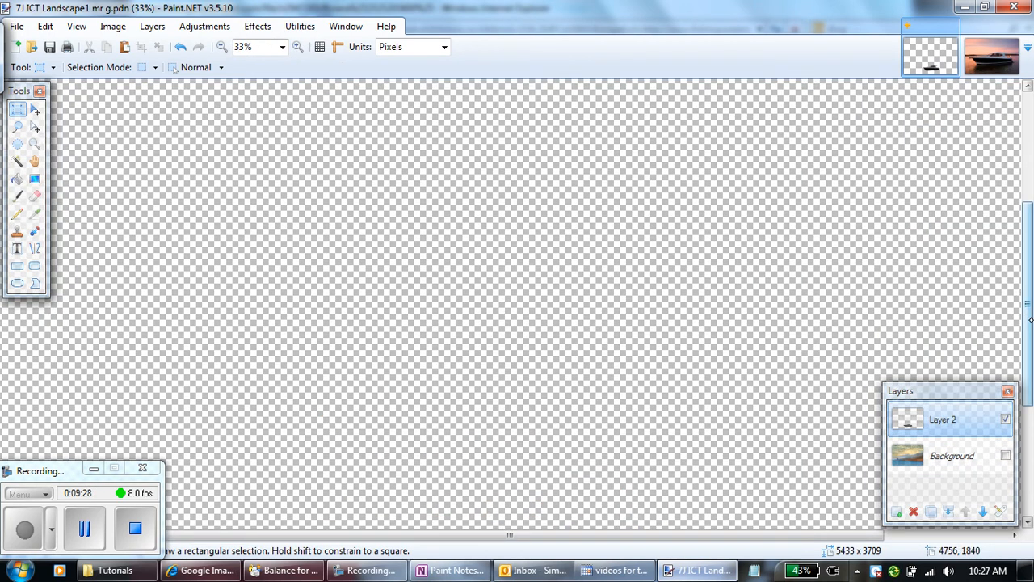
left_click_drag(1025, 302, 1028, 430)
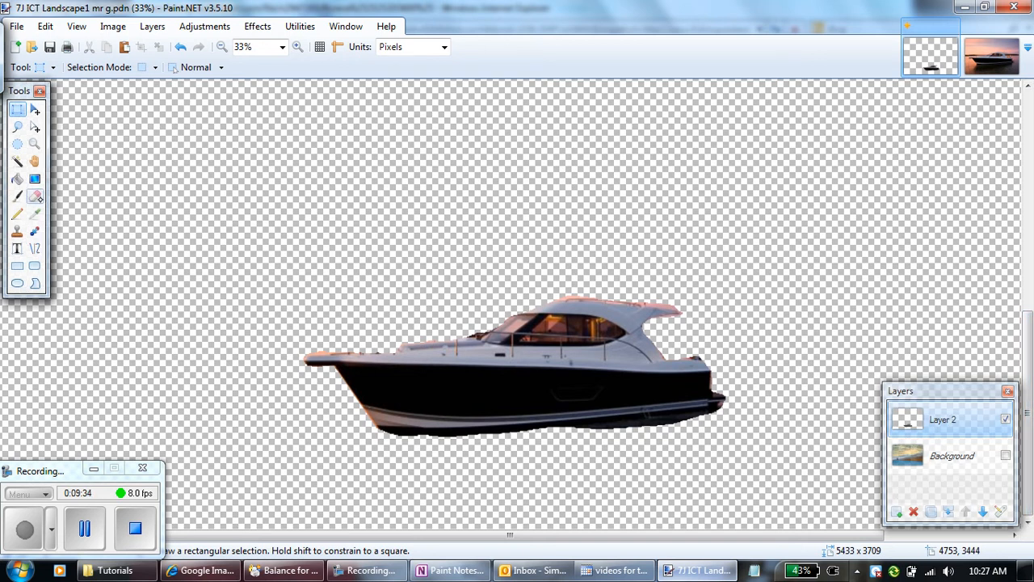
Erase leftover pink fringe along the boat's roof edge and bow on Layer 2 with the Eraser at brush width 2
left_click(34, 196)
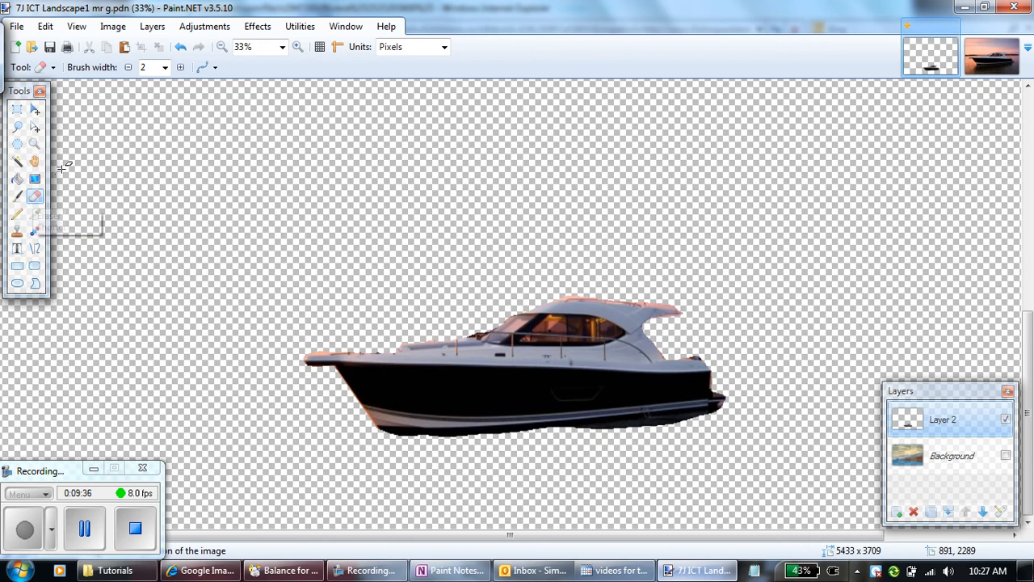
left_click(297, 46)
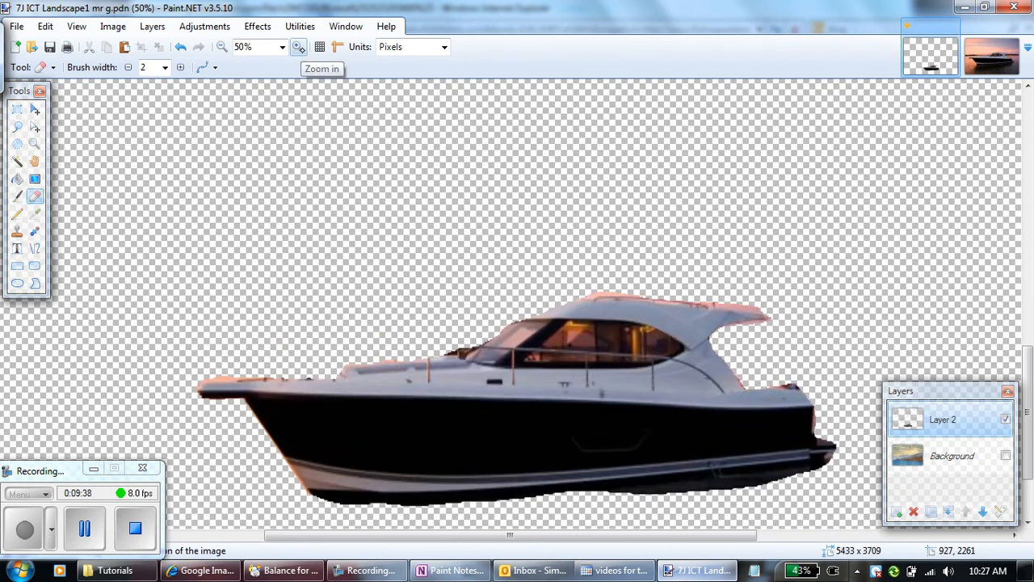
left_click(298, 46)
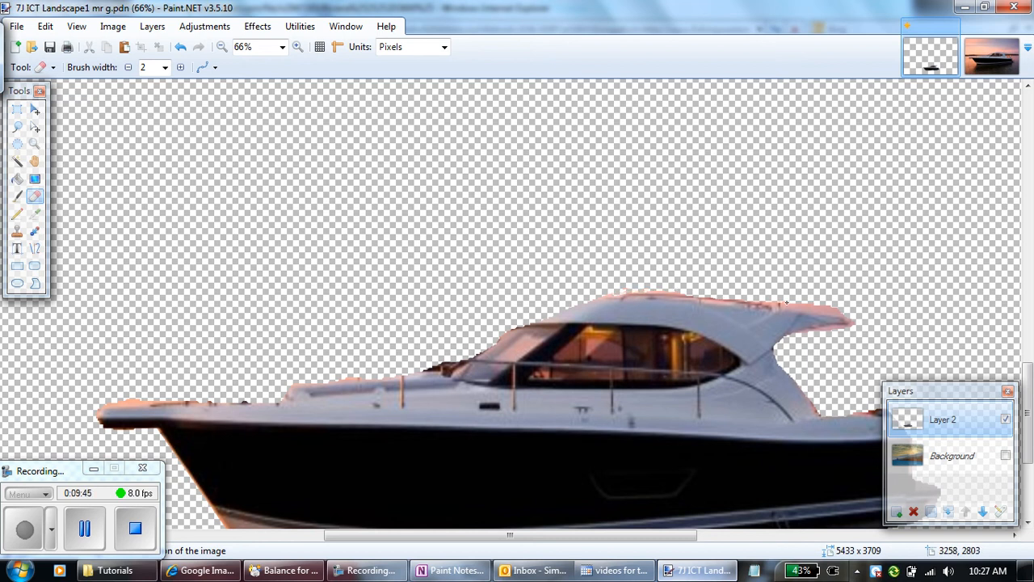
mouse_move(806, 309)
left_mouse_down()
mouse_move(815, 308)
mouse_move(803, 307)
left_mouse_up()
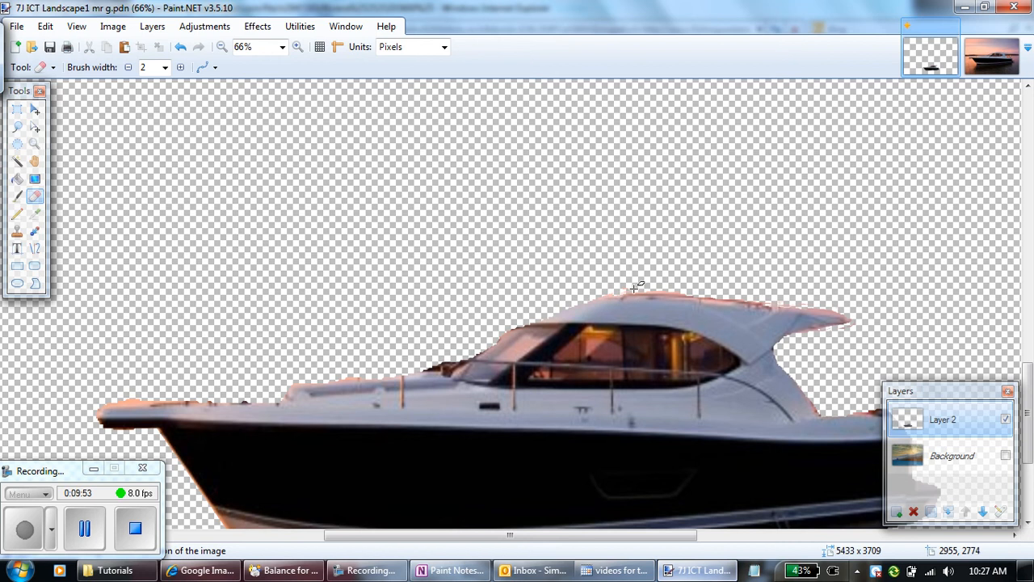
left_click_drag(646, 296, 627, 295)
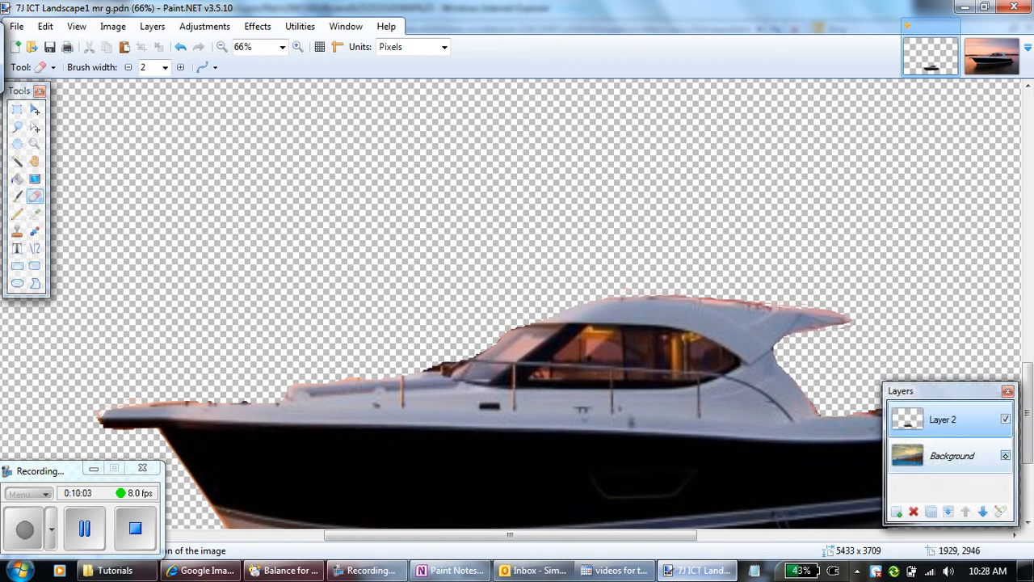
Show the Background layer again and check the cleaned boat against the landscape
left_click(1005, 455)
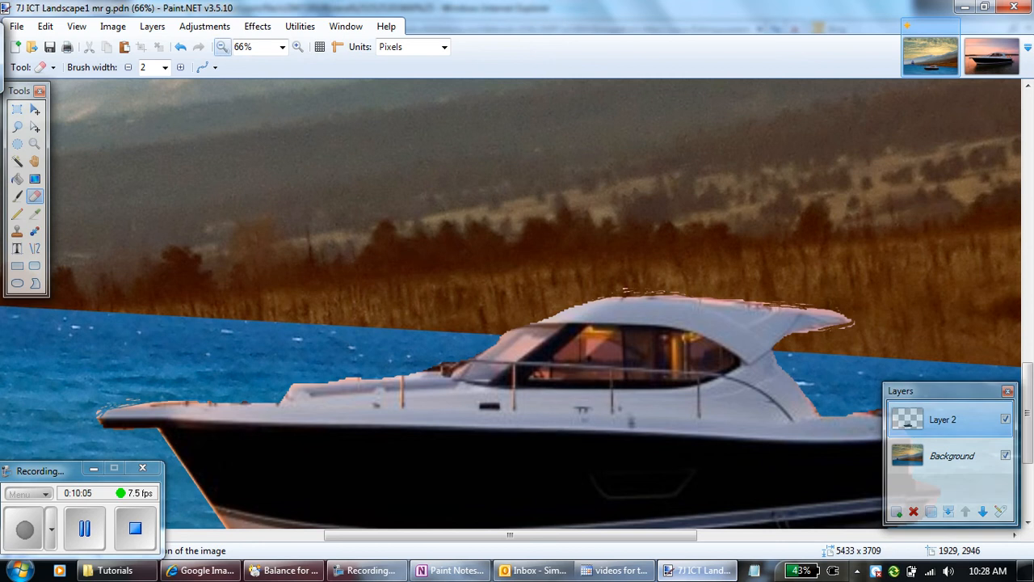
left_click(223, 47)
left_click(223, 47)
left_click(224, 47)
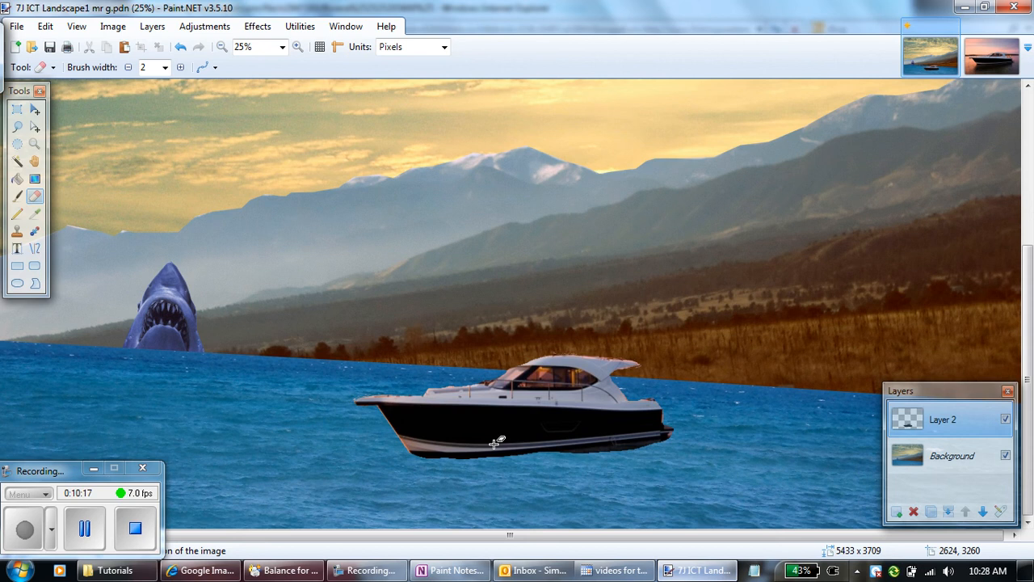
left_click(84, 528)
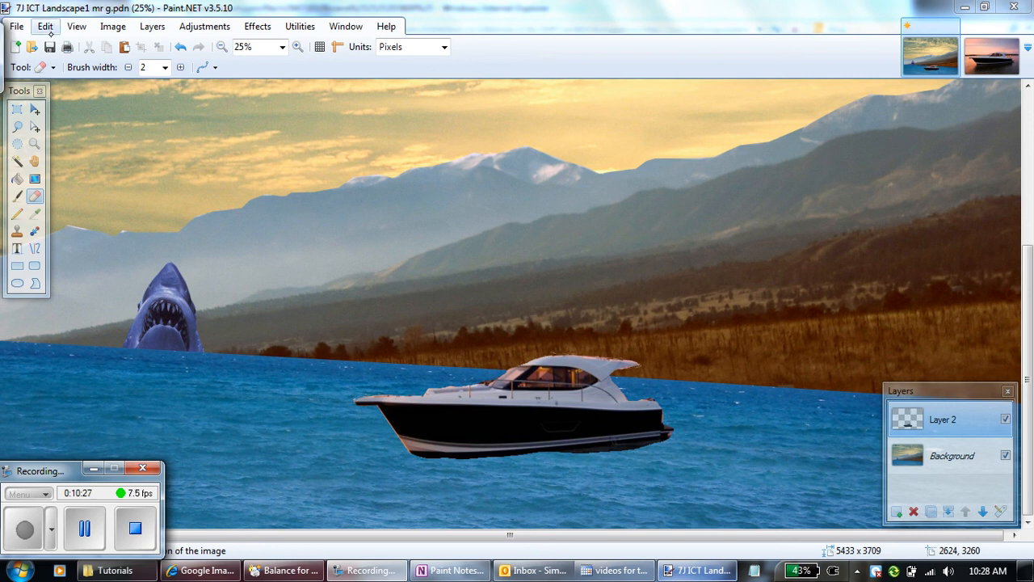
Paste the copied boat into another new layer, enlarge it to about 1200 x 470 pixels and place it overlapping the first boat's stern
left_click(46, 26)
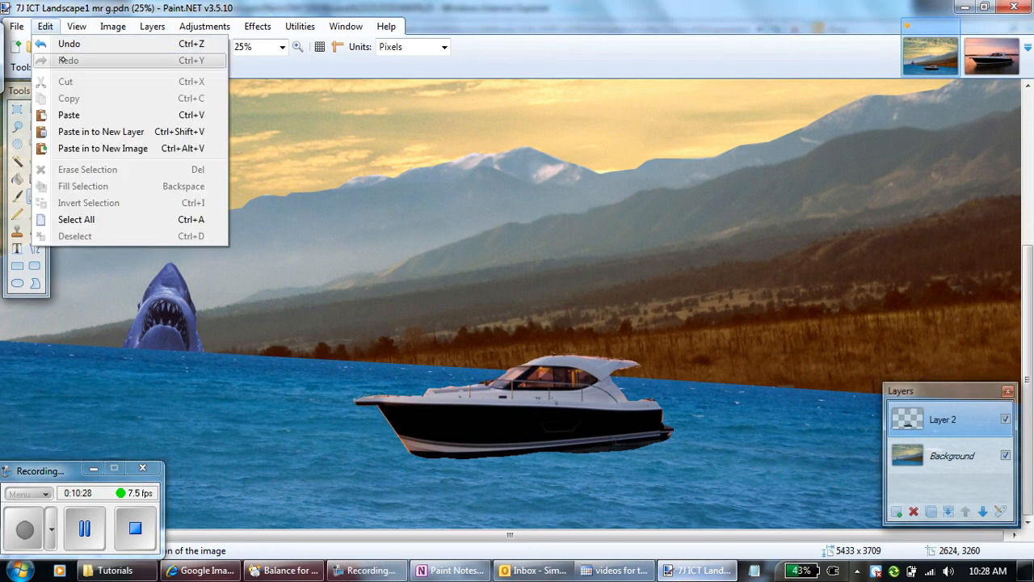
left_click(103, 131)
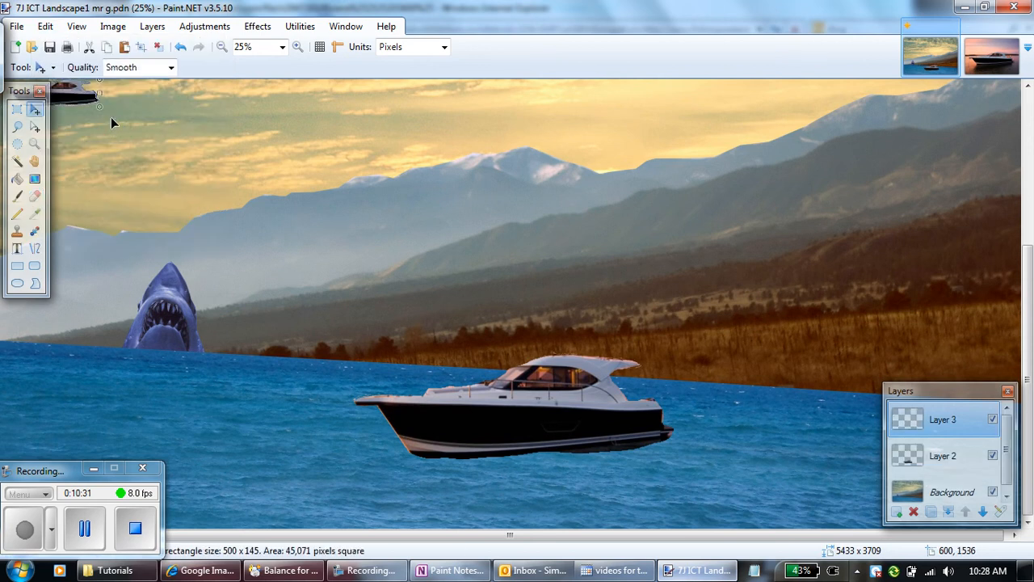
left_click(227, 51)
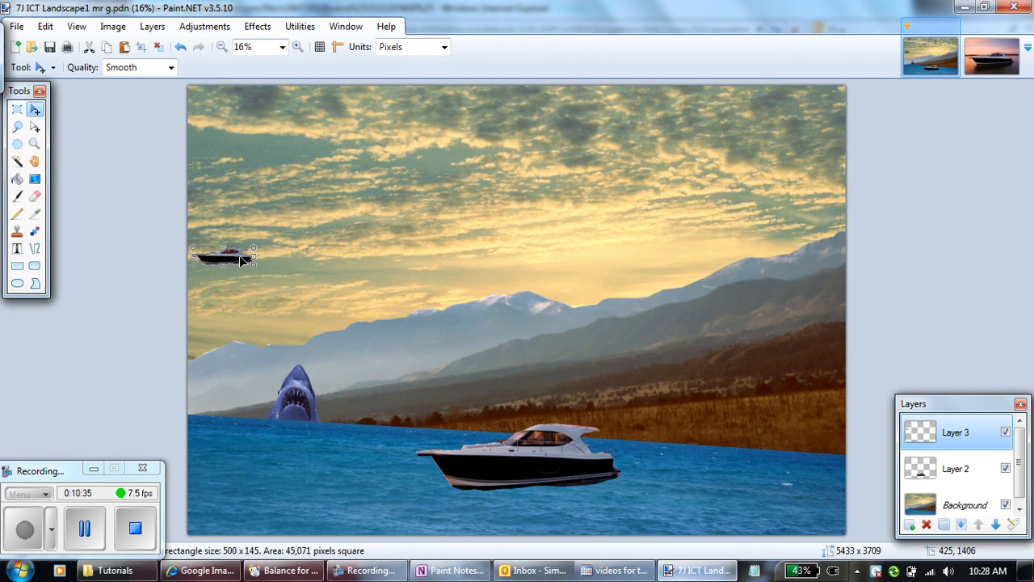
left_click_drag(238, 256, 699, 397)
left_click_drag(647, 427, 619, 450)
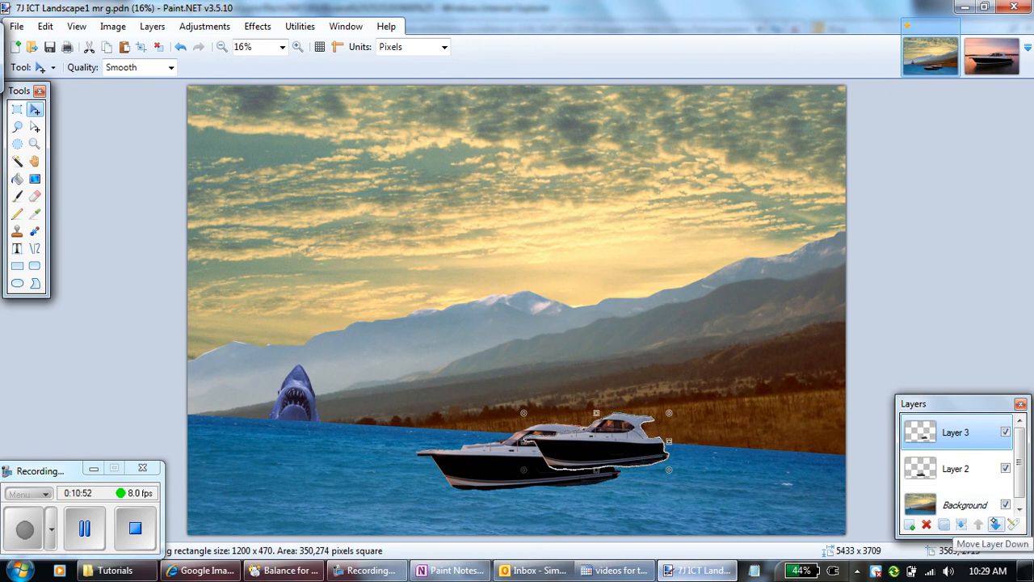
Move Layer 3 below Layer 2 to put the smaller boat behind, then make Layer 2 active and clear the selection
left_click(996, 524)
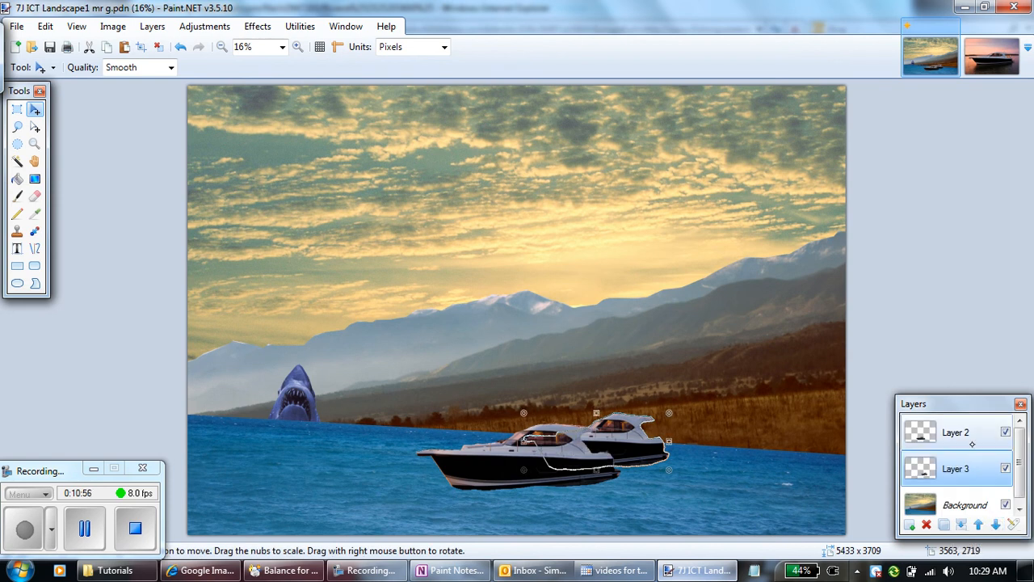
left_click(962, 432)
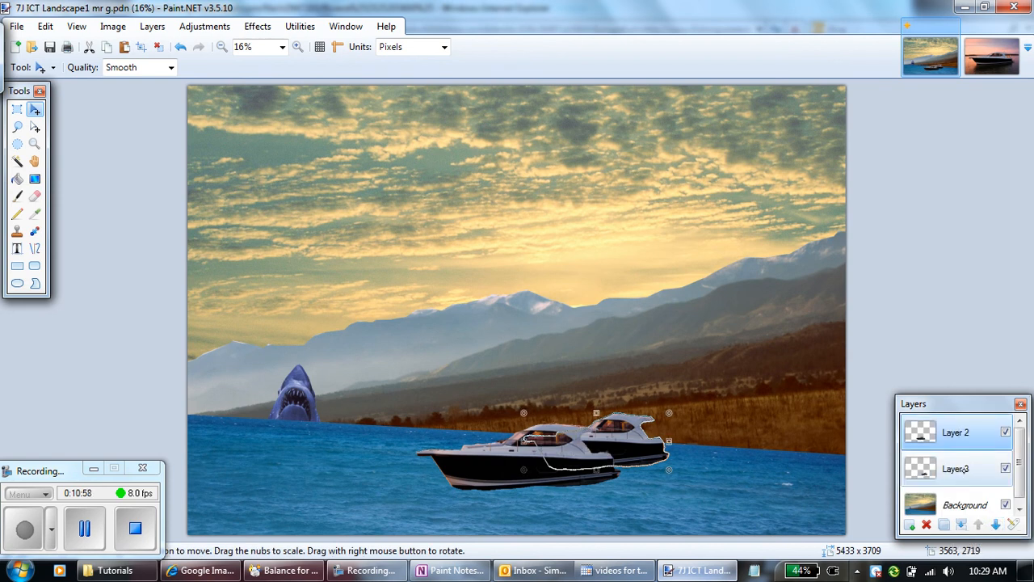
left_click(17, 108)
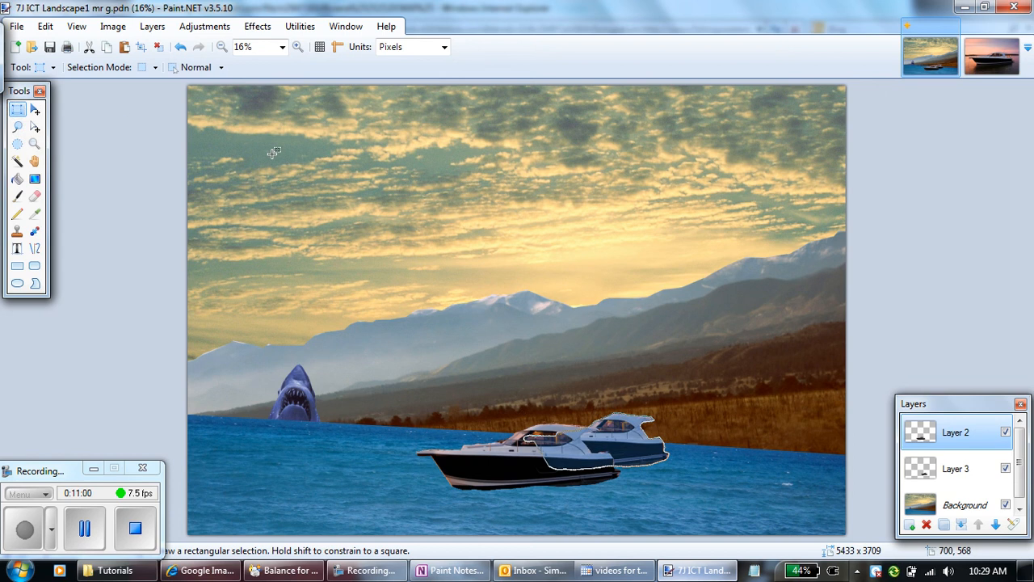
left_click(281, 121)
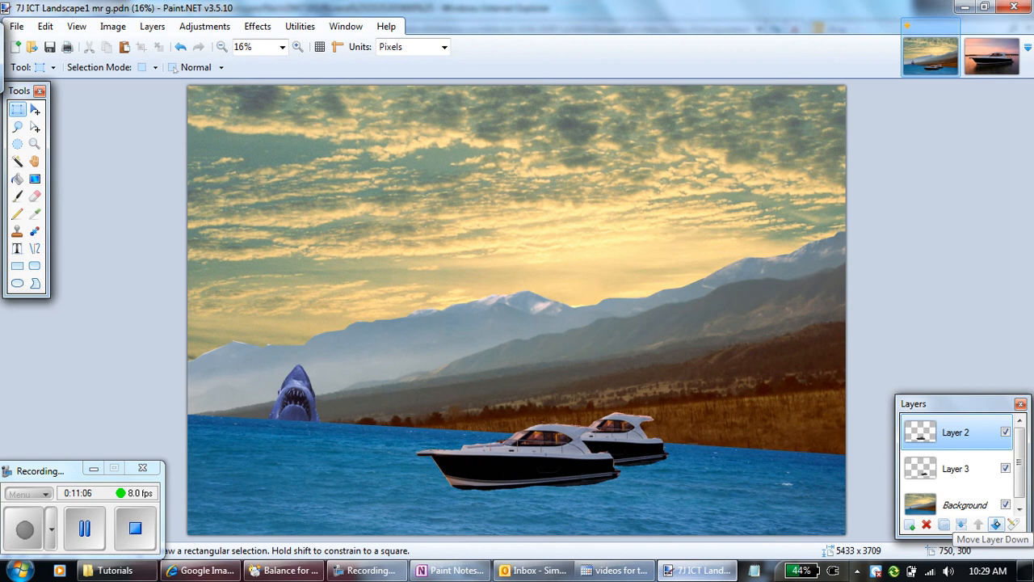
Move Layer 2 below Layer 3 and back above it
left_click(996, 524)
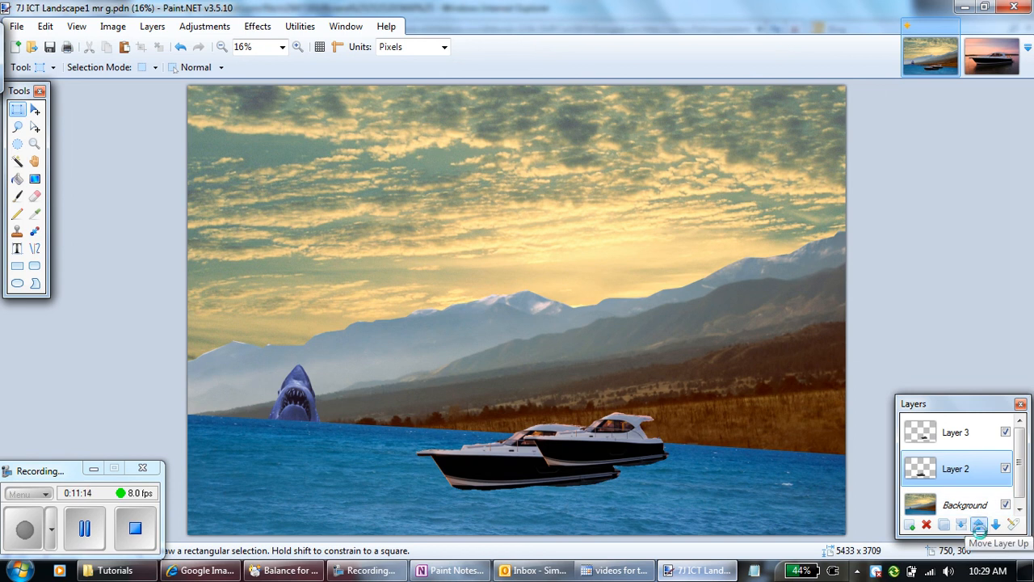
left_click(979, 525)
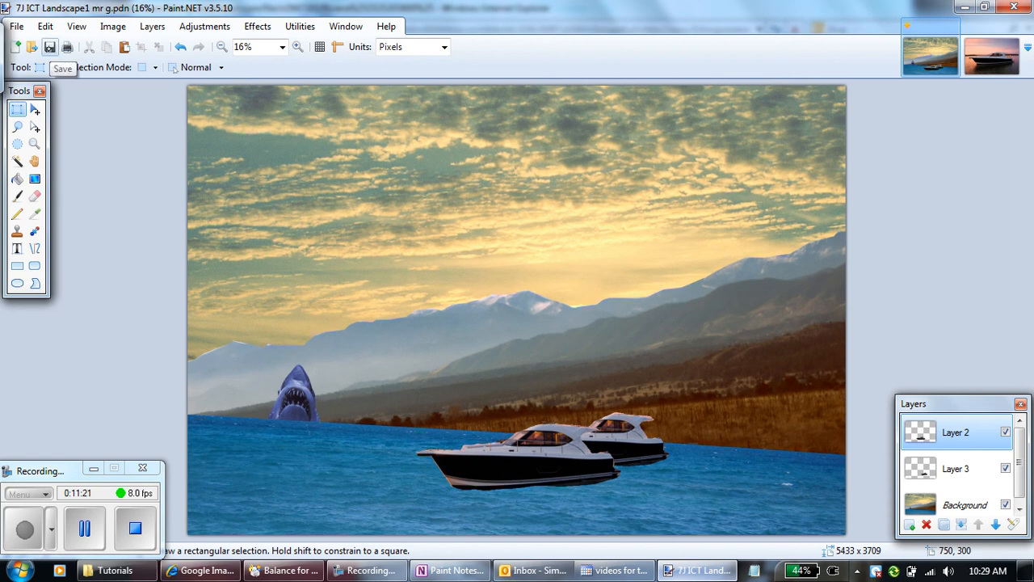
Save the layered landscape picture
left_click(49, 47)
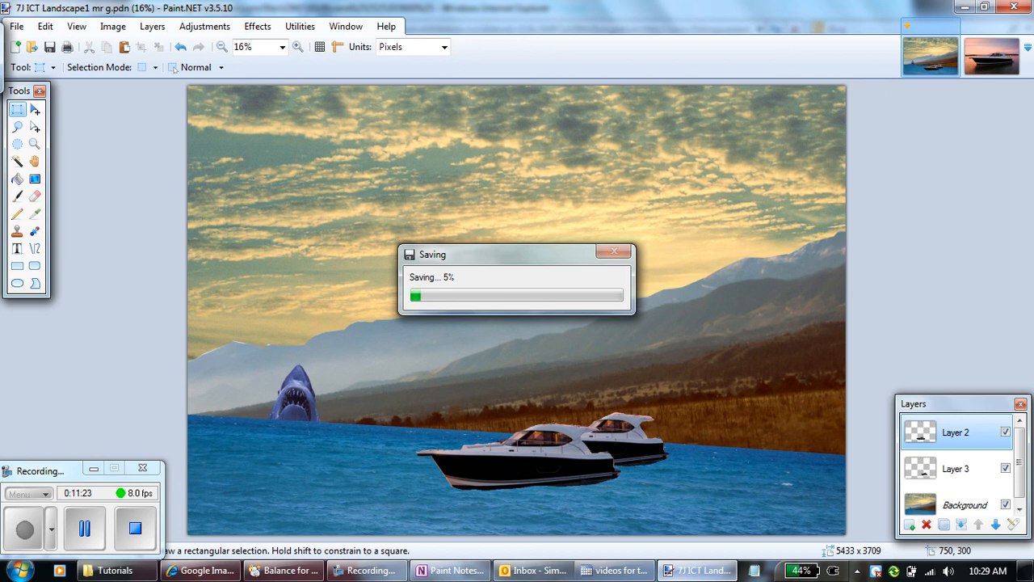